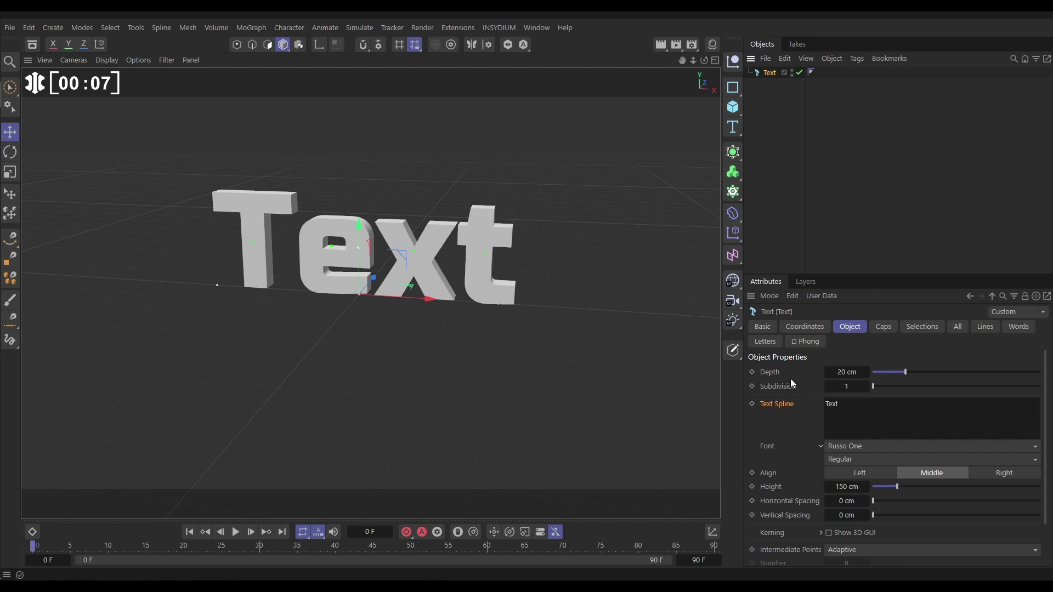
# Rotate the Text object to a -90° pitch so it lies flat.
pyautogui.click(806, 328)
pyautogui.click(889, 404)
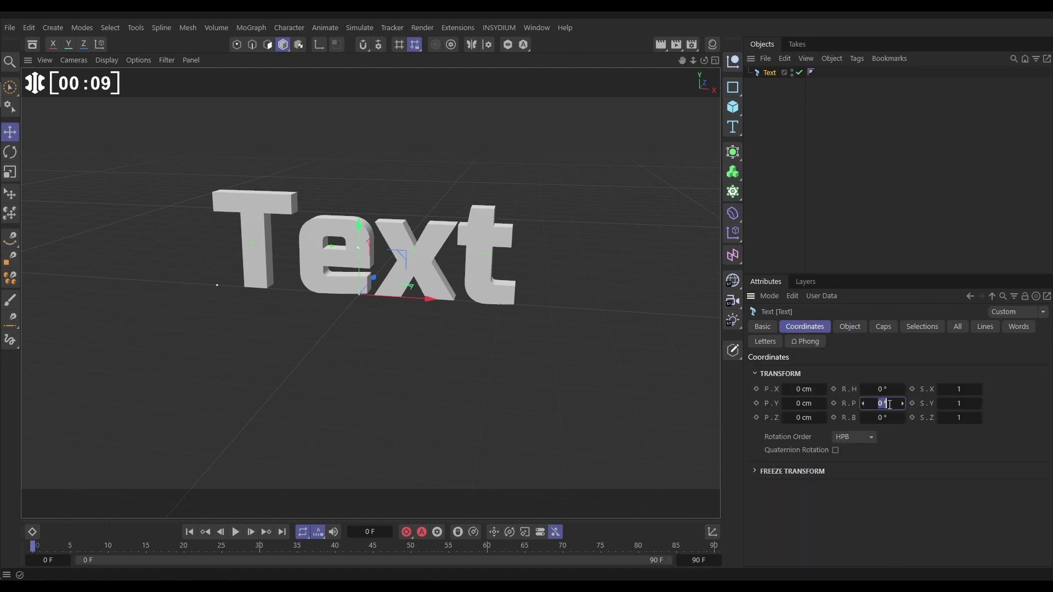
pyautogui.write('-90')
pyautogui.press('Return')
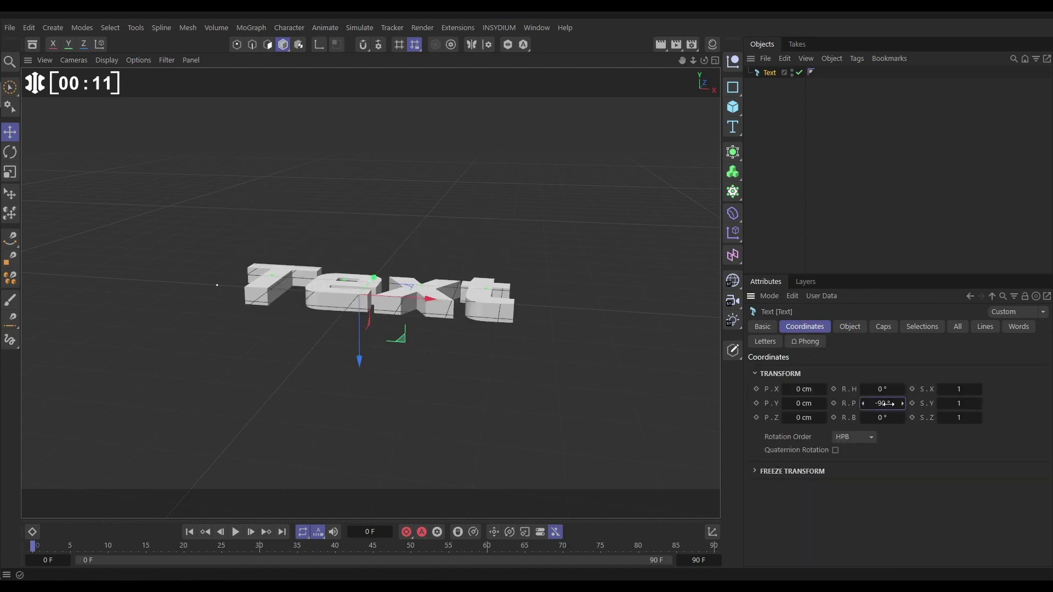
pyautogui.scroll(6, 392, 291)
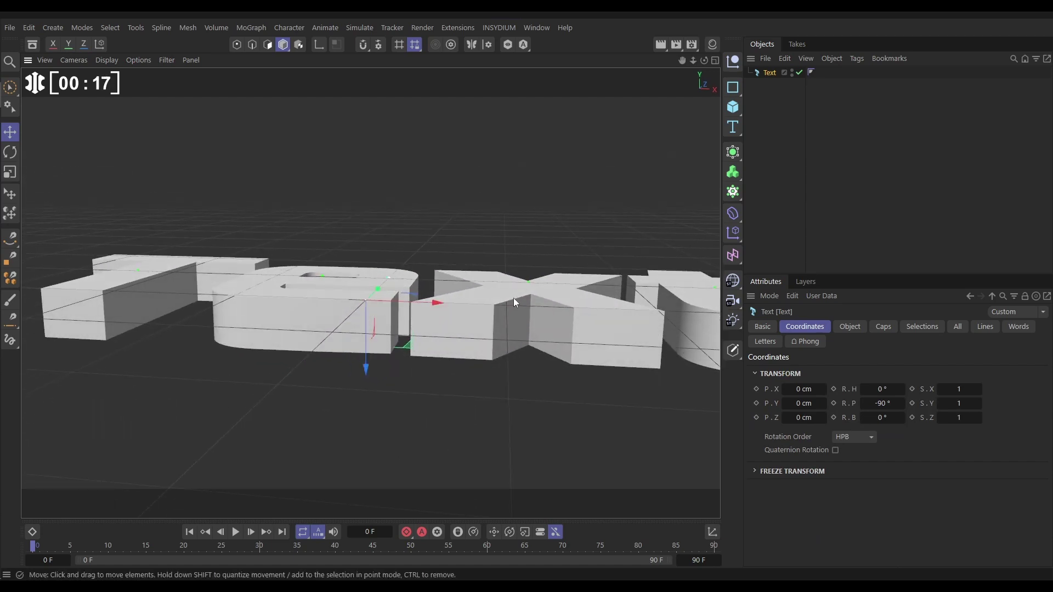
# Set the text's extrusion depth to -20 cm so it extrudes upward.
pyautogui.click(851, 326)
pyautogui.click(843, 373)
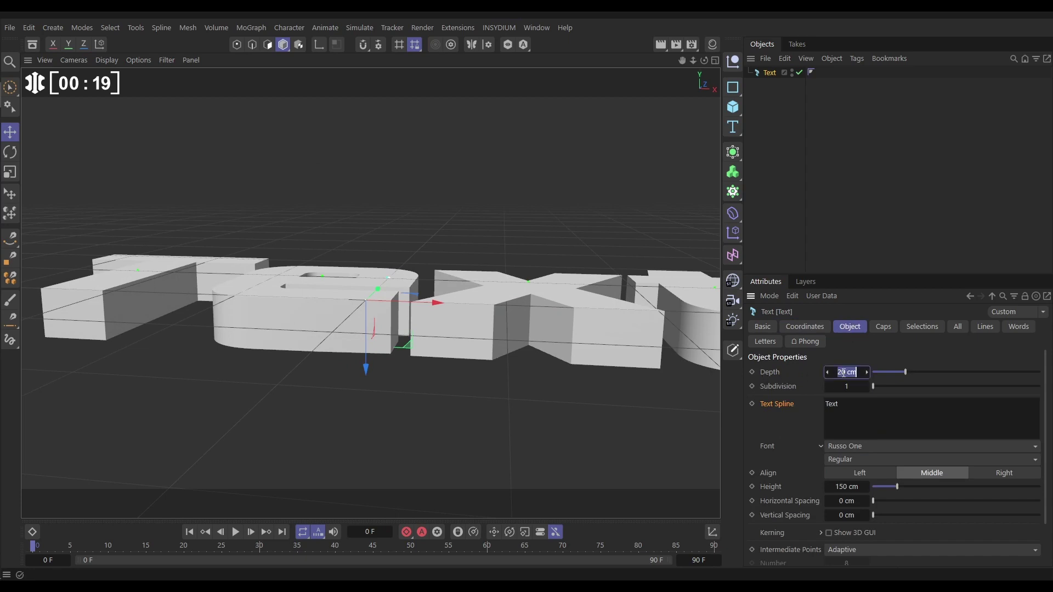
pyautogui.write('-20')
pyautogui.press('Return')
pyautogui.scroll(-4, 422, 278)
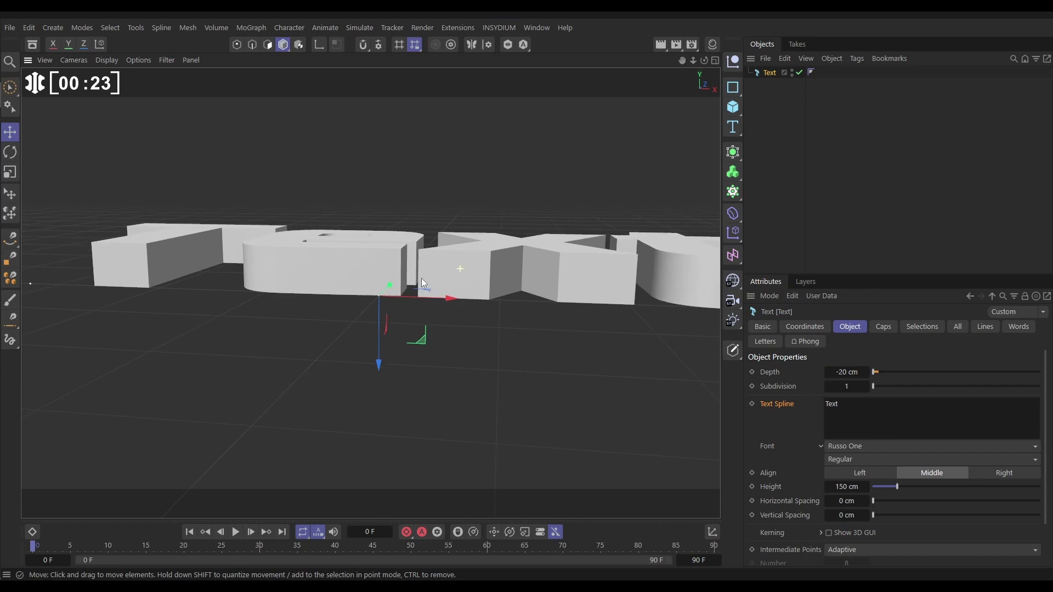
pyautogui.keyDown('alt'); pyautogui.moveTo(421, 279); pyautogui.dragTo(625, 151); pyautogui.keyUp('alt')
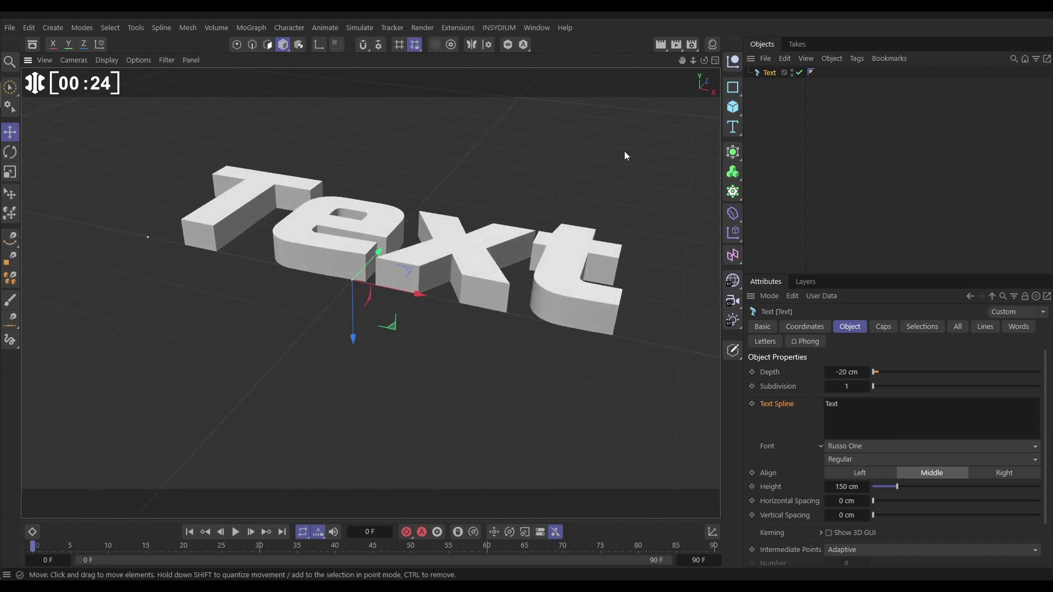
# Add an xpJoin object and place the Text object inside it.
pyautogui.click(508, 29)
pyautogui.moveTo(524, 68)
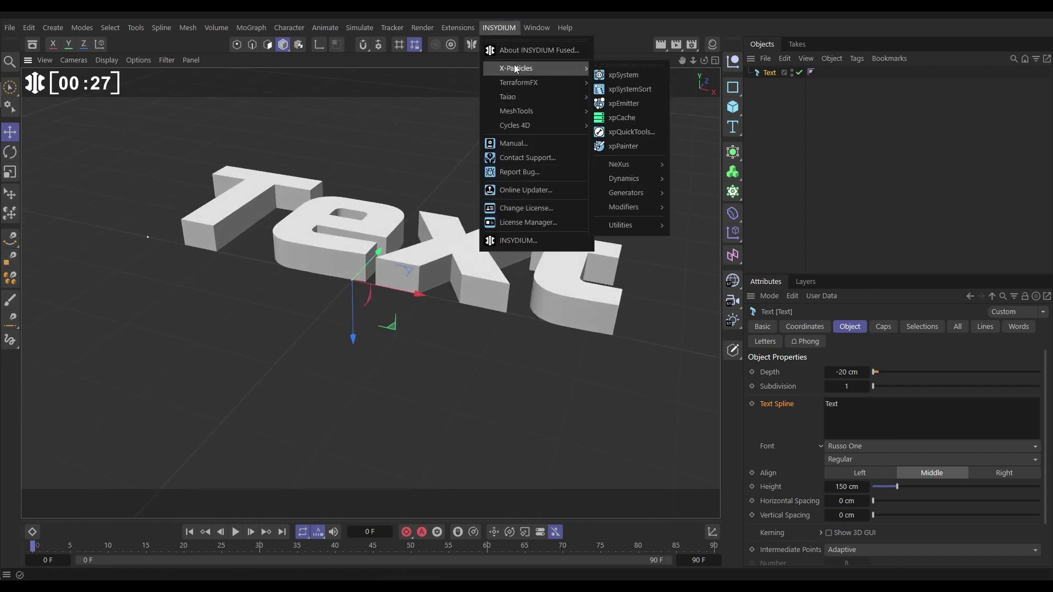
pyautogui.moveTo(627, 225)
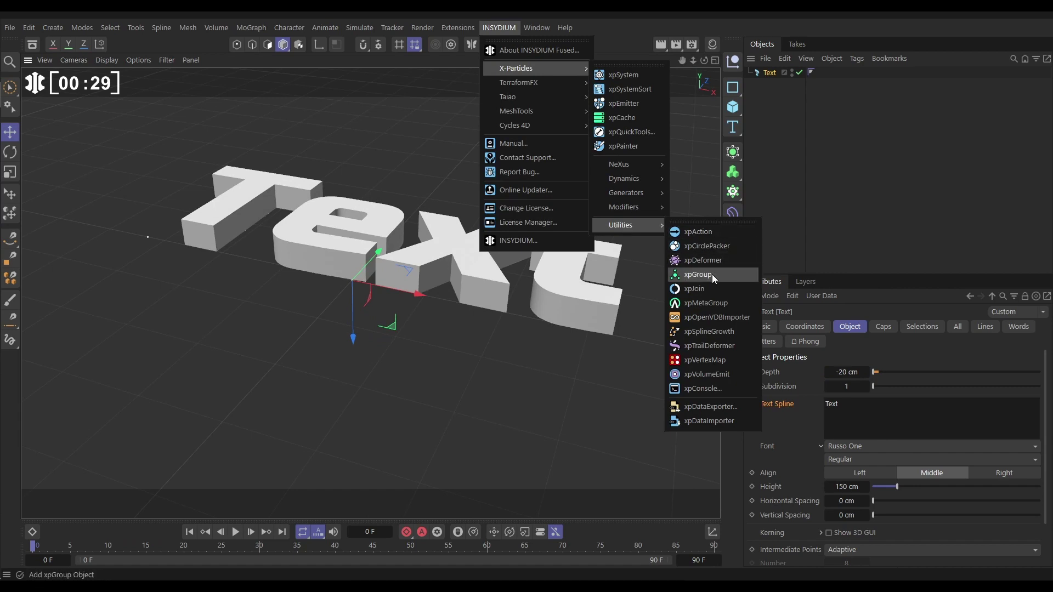
pyautogui.click(700, 288)
pyautogui.click(775, 84)
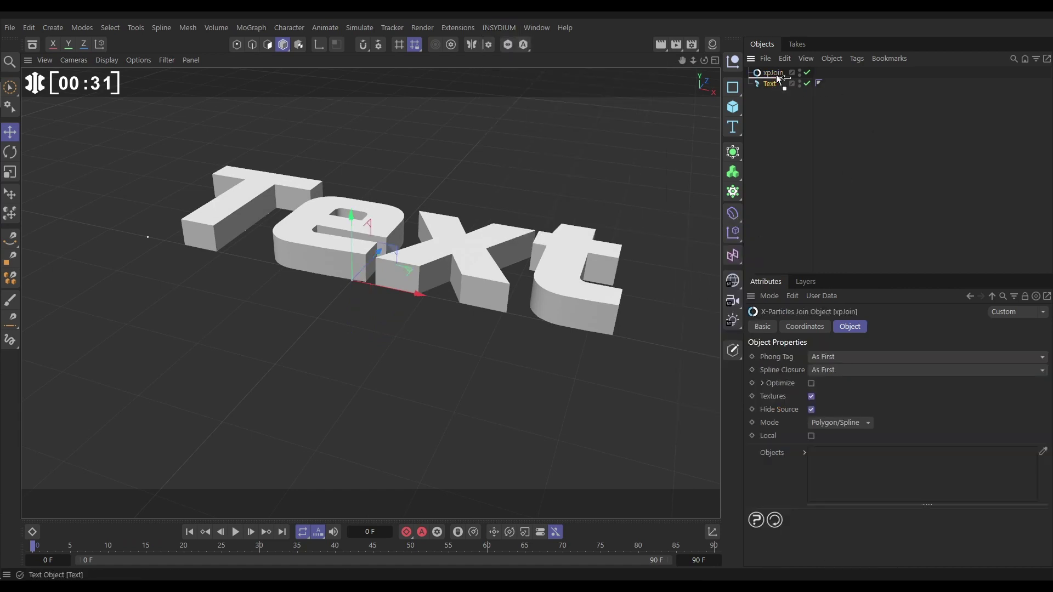
pyautogui.moveTo(779, 79); pyautogui.dragTo(775, 74)
# Add a tfTerrain with display colour disabled and delete tfGrid, tfNoise and Hydraulic Erosion.
pyautogui.click(494, 27)
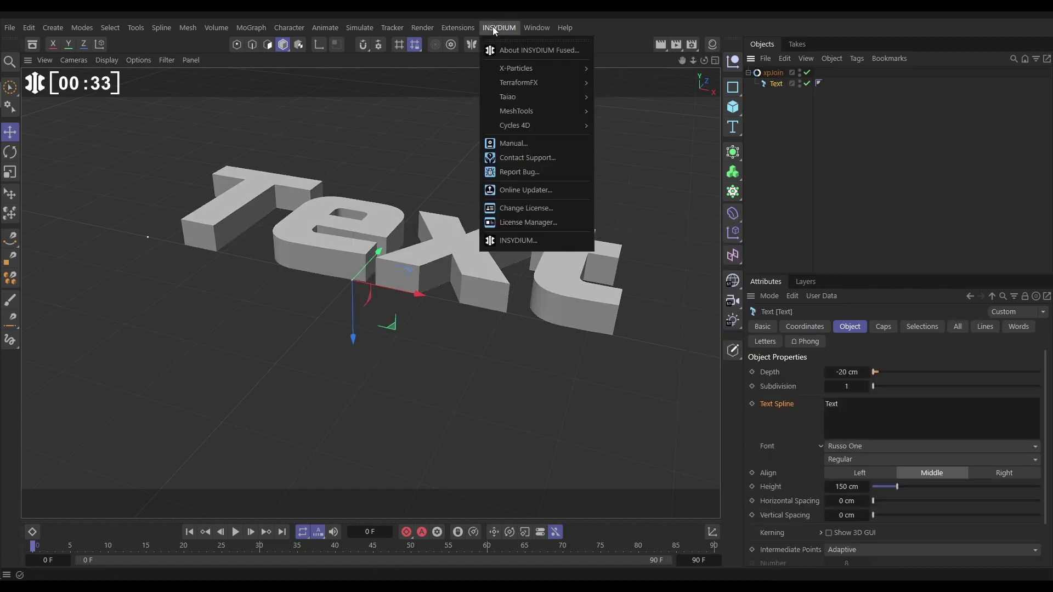
pyautogui.moveTo(516, 83)
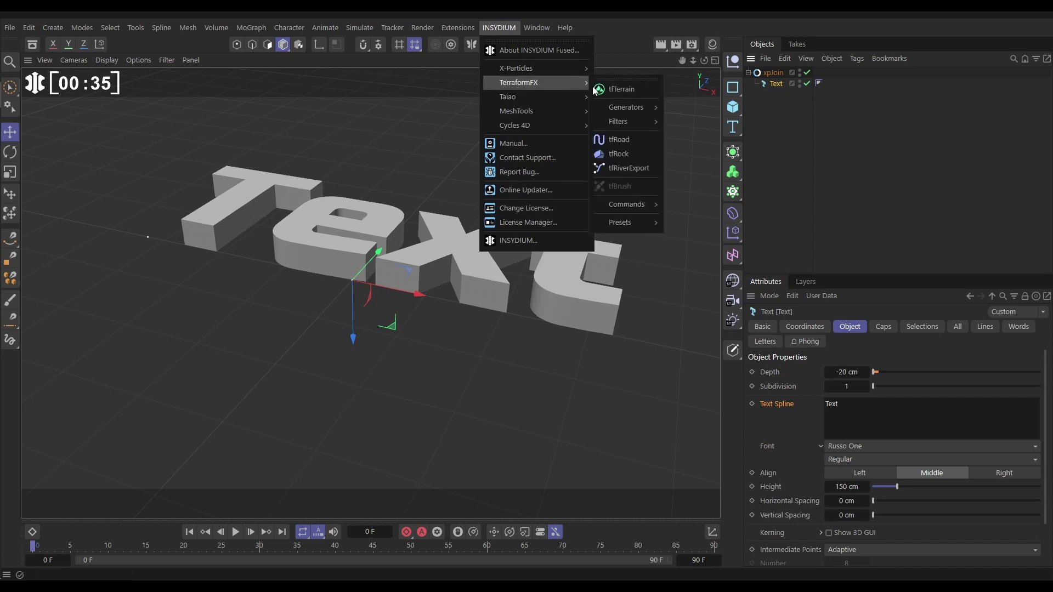
pyautogui.click(627, 88)
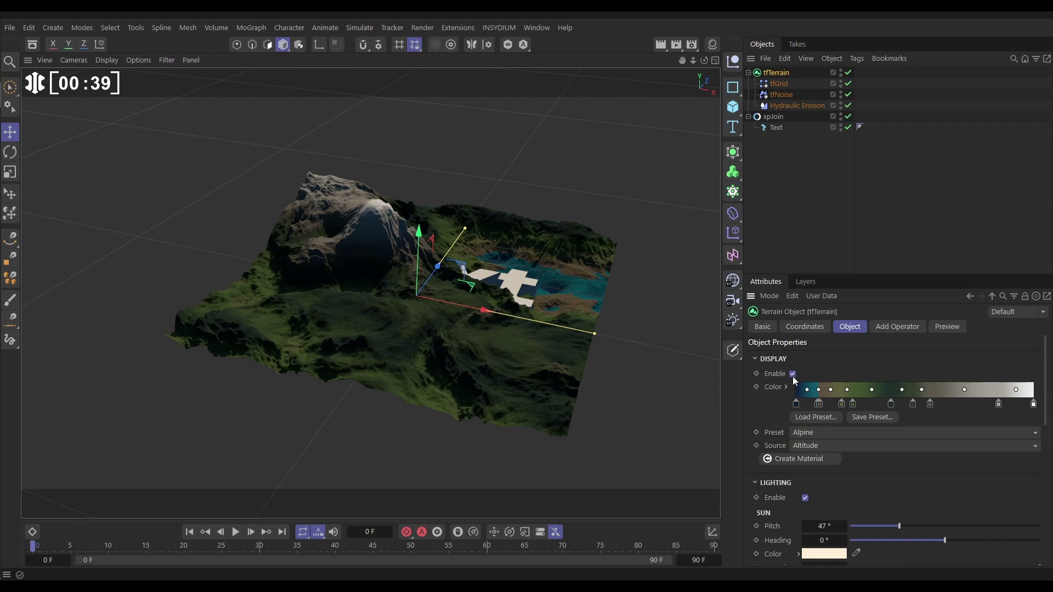
pyautogui.click(793, 374)
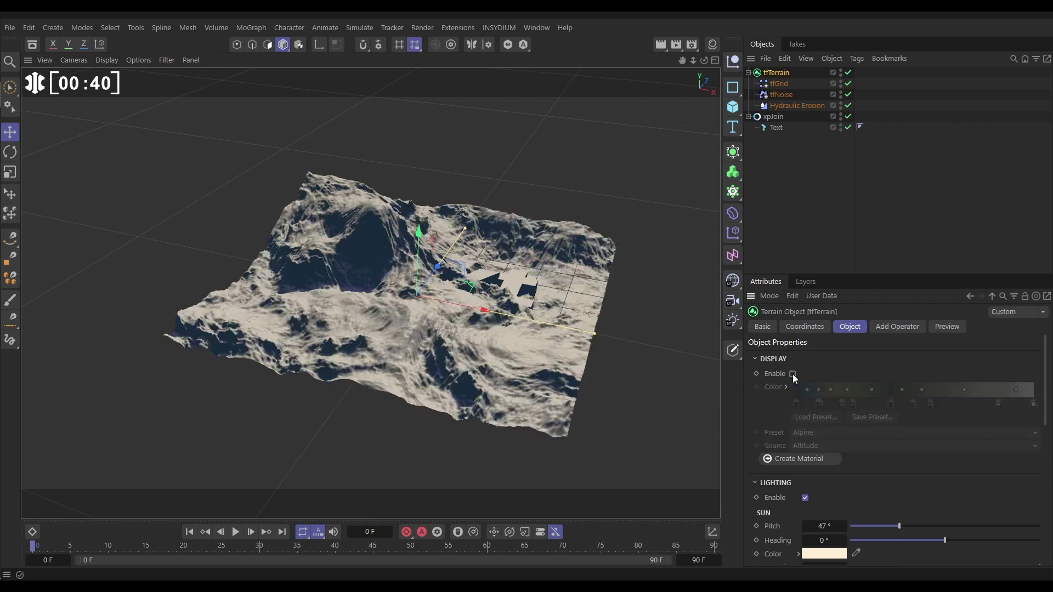
pyautogui.click(782, 87)
pyautogui.keyDown('shift'); pyautogui.click(781, 106); pyautogui.keyUp('shift')
pyautogui.press('Delete')
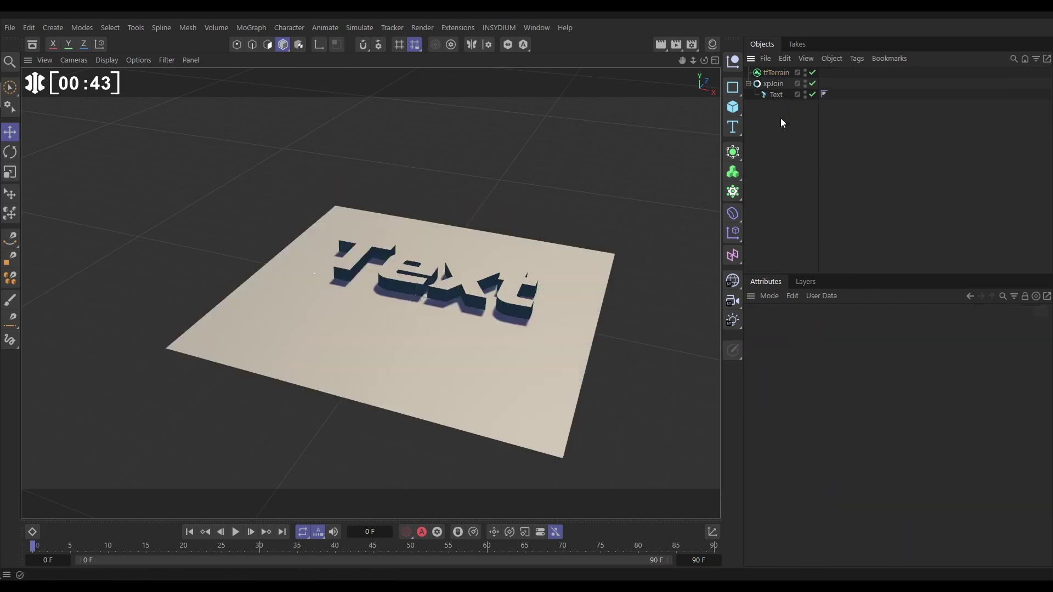
# Select the terrain and adjust its position and extent in the viewport.
pyautogui.keyDown('alt'); pyautogui.moveTo(502, 263); pyautogui.dragTo(742, 223); pyautogui.keyUp('alt')
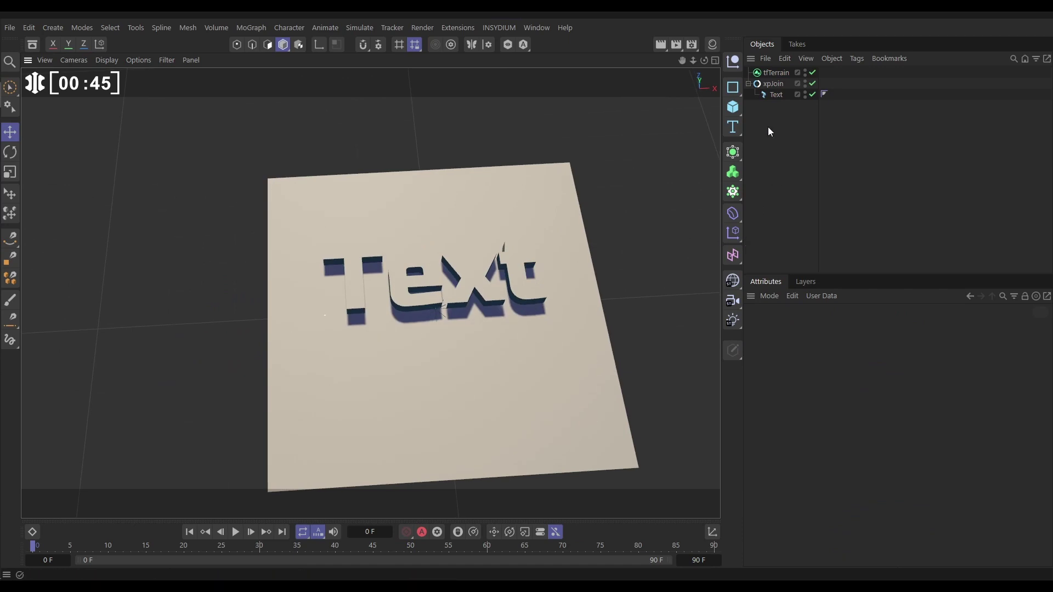
pyautogui.click(773, 73)
pyautogui.keyDown('alt'); pyautogui.moveTo(464, 281); pyautogui.dragTo(318, 258); pyautogui.keyUp('alt')
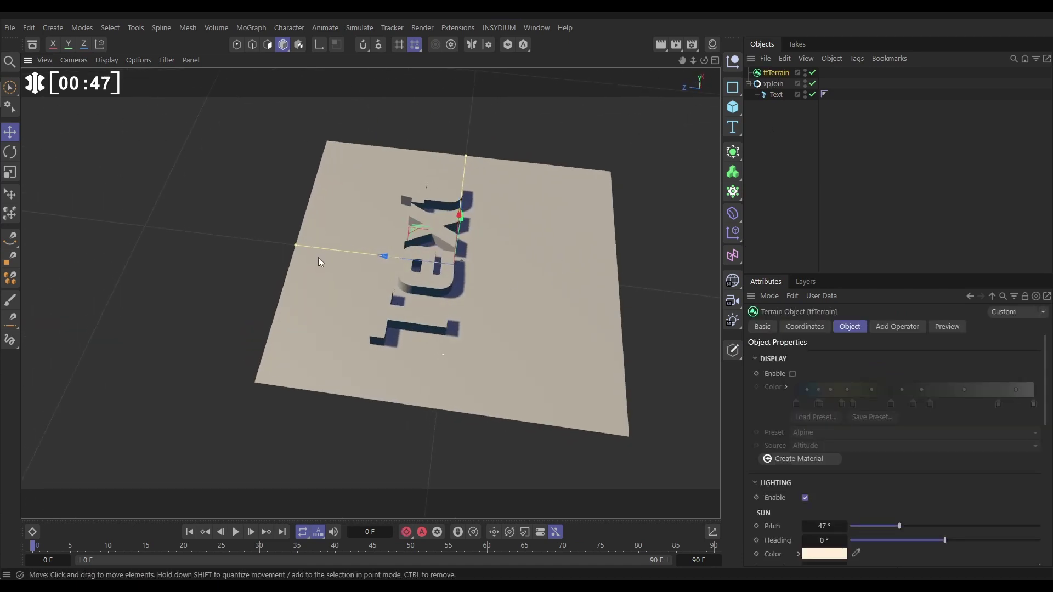
pyautogui.moveTo(386, 256); pyautogui.dragTo(363, 258)
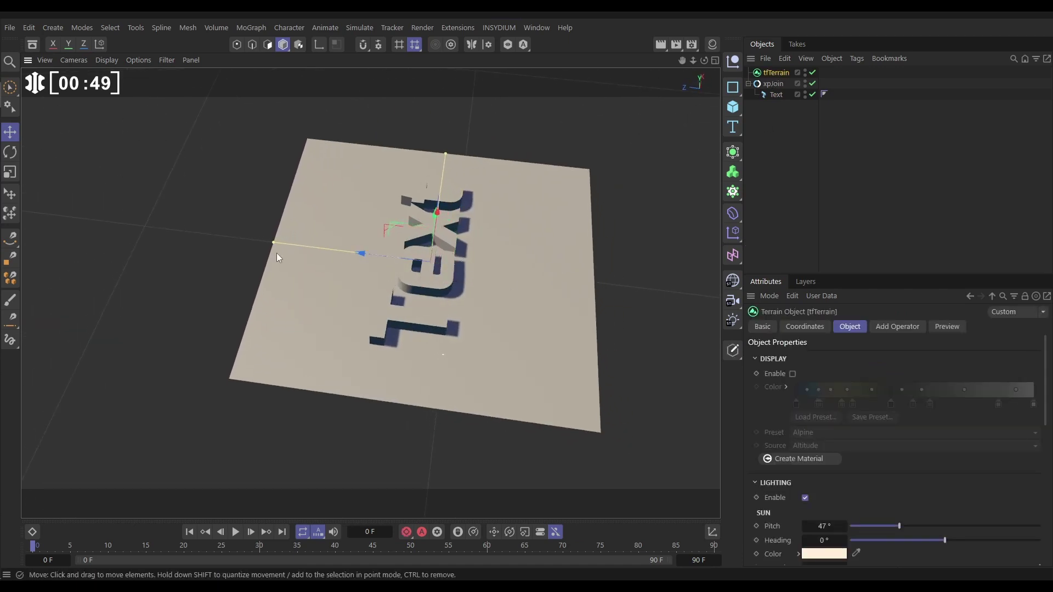
pyautogui.moveTo(277, 253); pyautogui.dragTo(325, 249)
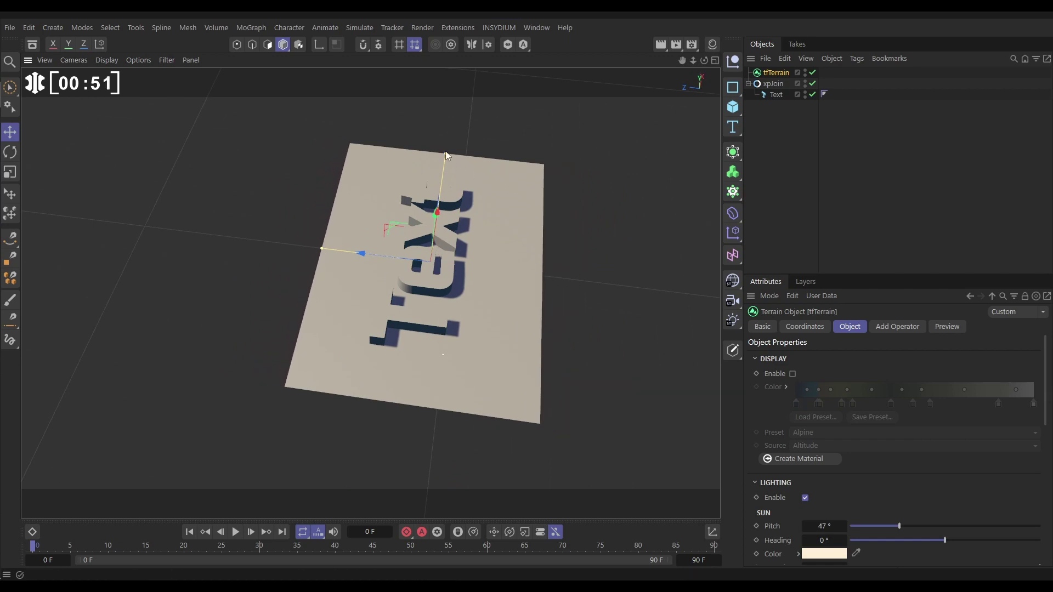
pyautogui.moveTo(447, 157); pyautogui.dragTo(340, 219)
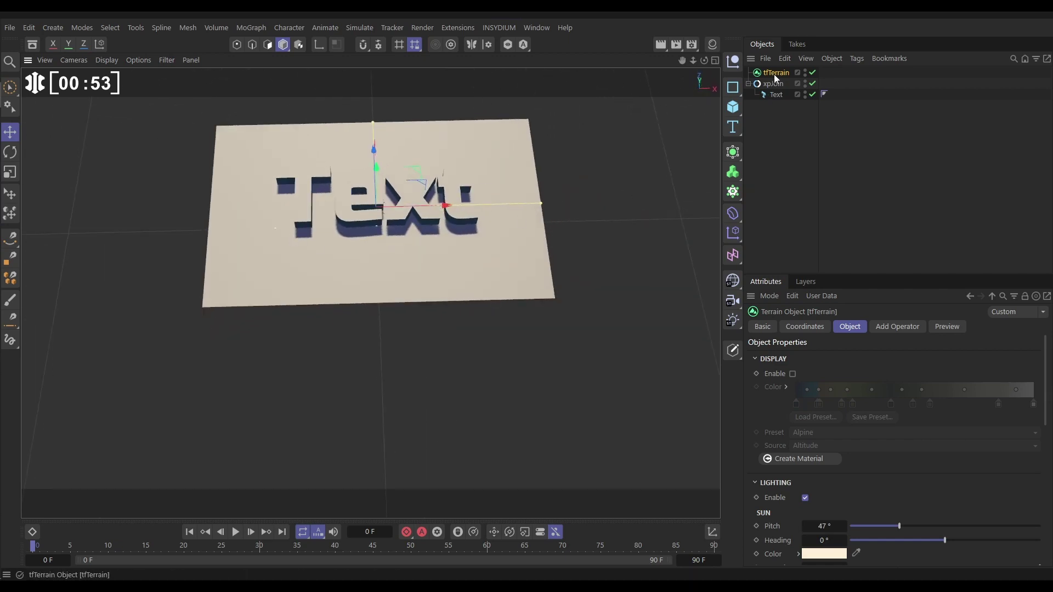
pyautogui.moveTo(1046, 412); pyautogui.dragTo(1048, 511)
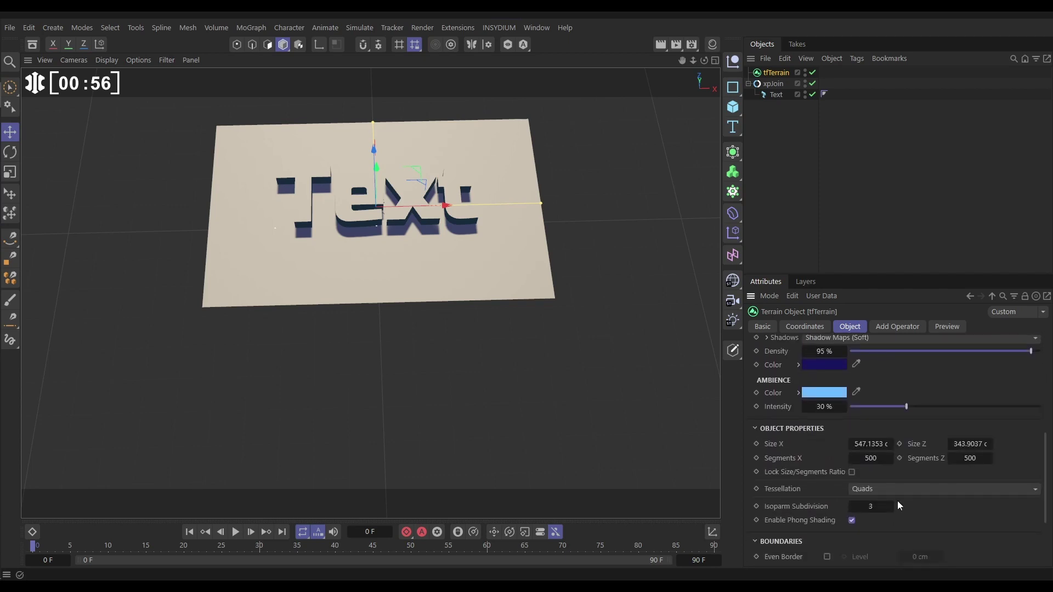
# Set the terrain size to 600 cm in X and 300 cm in Z.
pyautogui.click(871, 445)
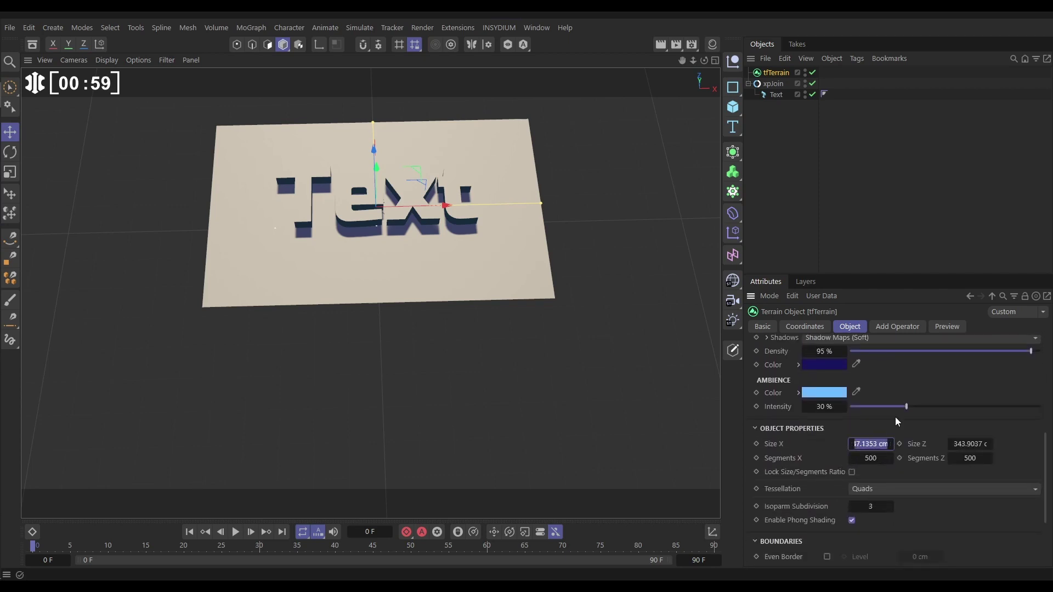
pyautogui.write('600')
pyautogui.press('Tab')
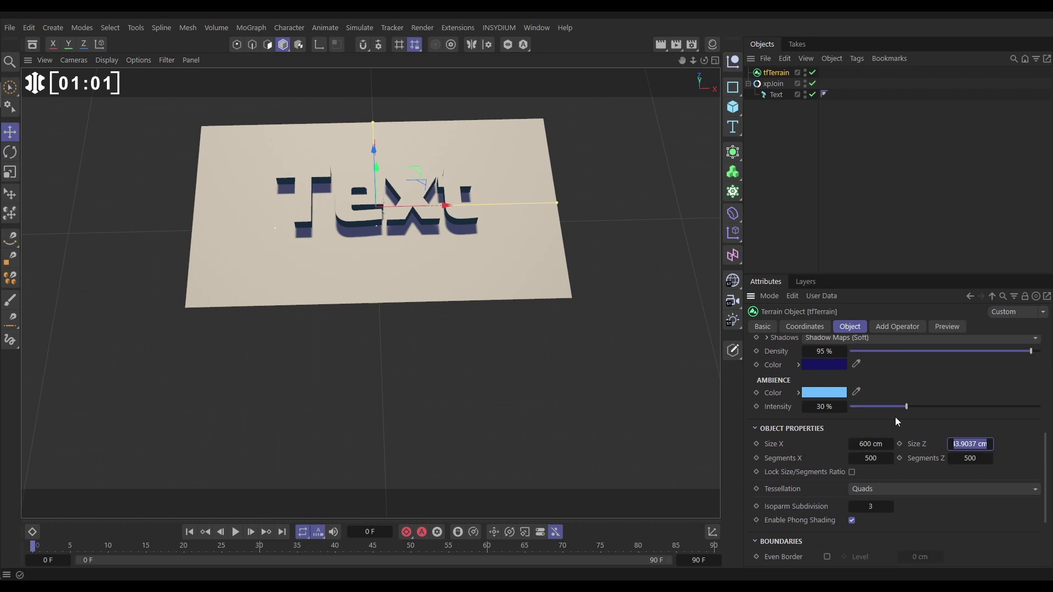
pyautogui.write('300')
pyautogui.press('Return')
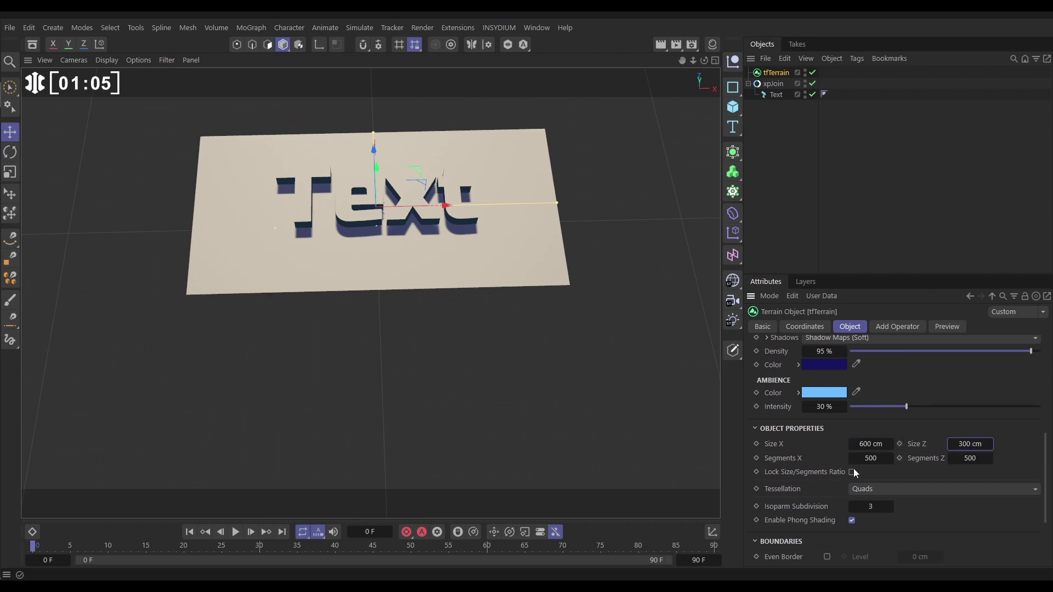
# Set the terrain to 1000 × 500 segments and hide the xpJoin text in the viewport.
pyautogui.click(868, 459)
pyautogui.write('1000')
pyautogui.keyDown('alt'); pyautogui.moveTo(377, 246); pyautogui.dragTo(360, 278, button='middle'); pyautogui.keyUp('alt')
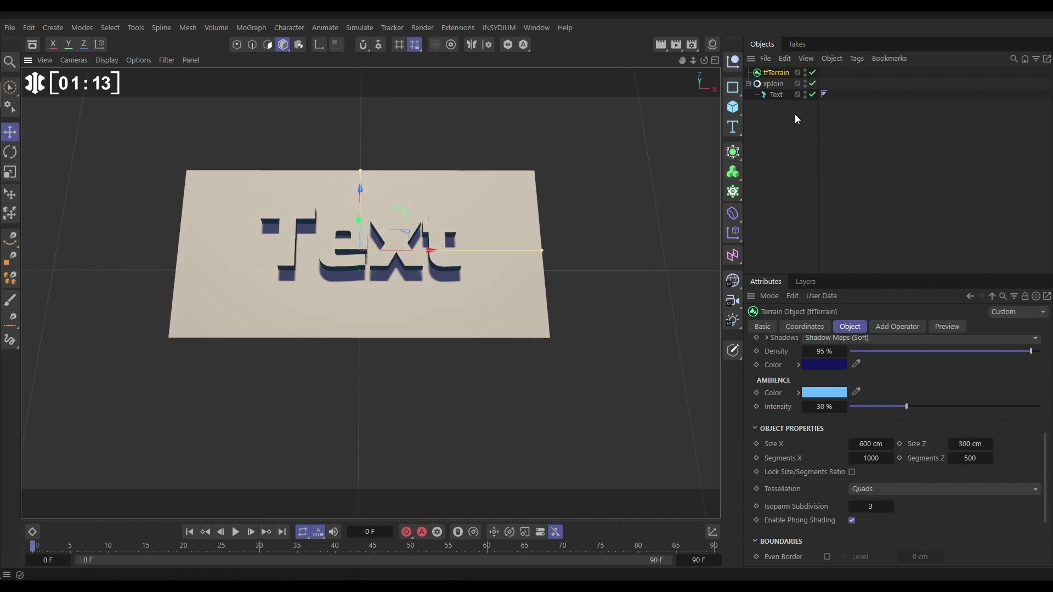
pyautogui.click(805, 82)
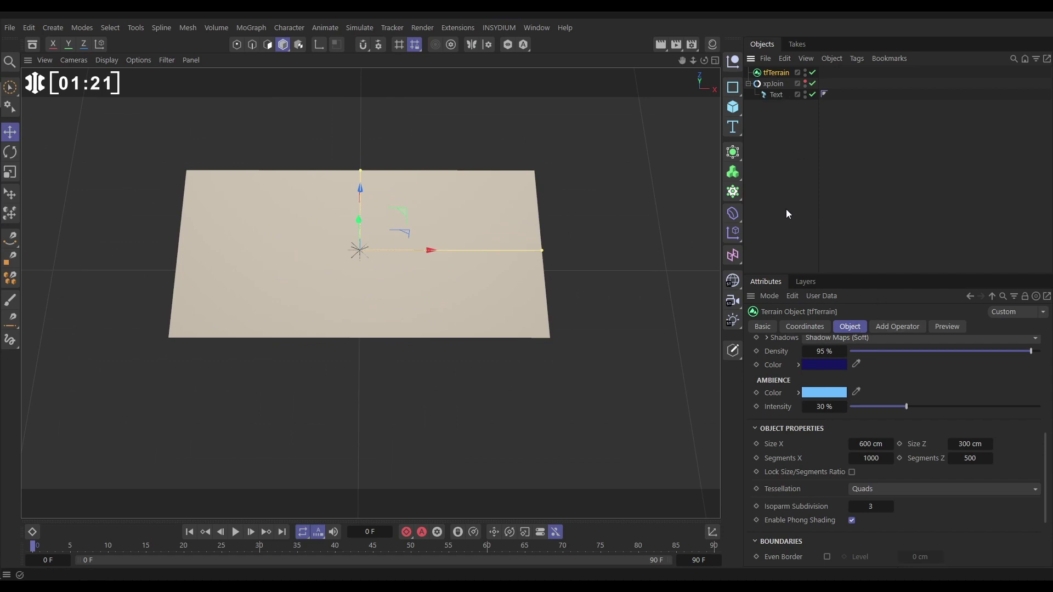
# Add a tfTrace operator with xpJoin as its Object, raising the letters from the terrain.
pyautogui.click(890, 326)
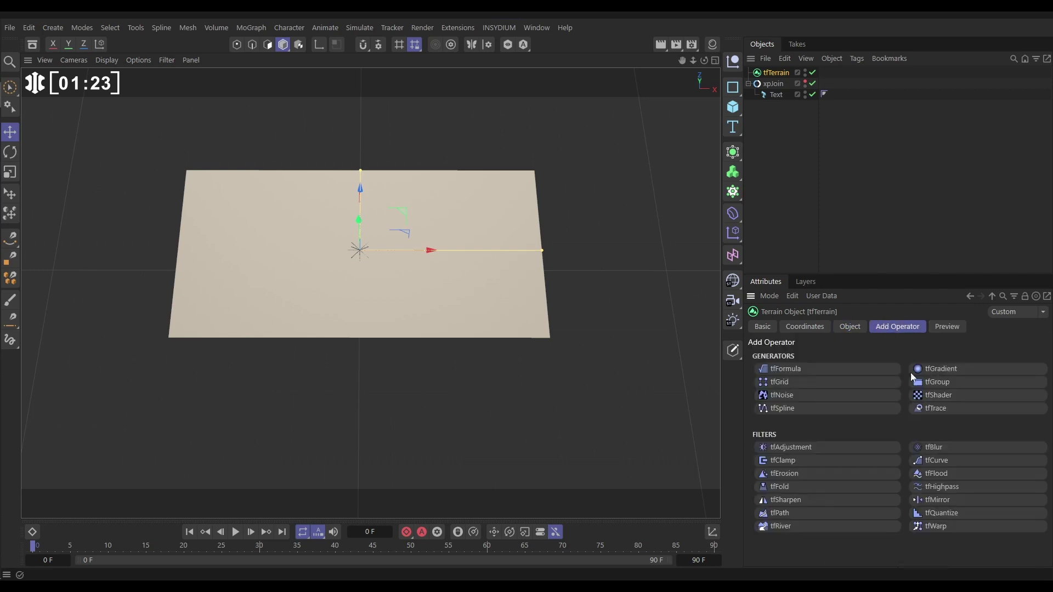
pyautogui.click(936, 408)
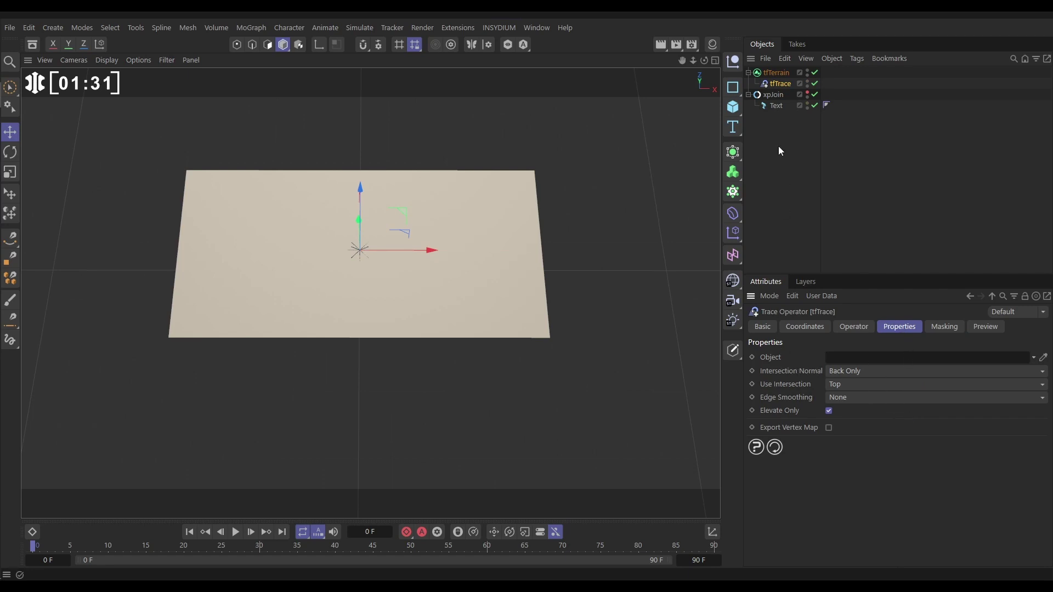
pyautogui.moveTo(774, 94)
pyautogui.mouseDown()
pyautogui.moveTo(848, 294)
pyautogui.moveTo(857, 359)
pyautogui.mouseUp()
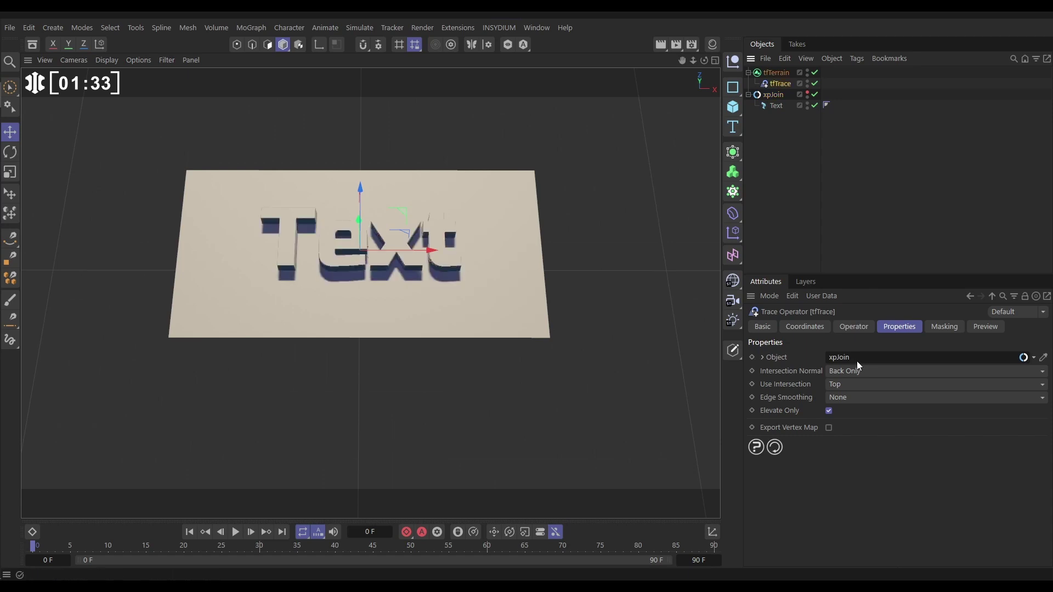
pyautogui.keyDown('alt'); pyautogui.moveTo(364, 262); pyautogui.dragTo(473, 211); pyautogui.keyUp('alt')
pyautogui.keyDown('alt'); pyautogui.moveTo(376, 294); pyautogui.dragTo(330, 304); pyautogui.keyUp('alt')
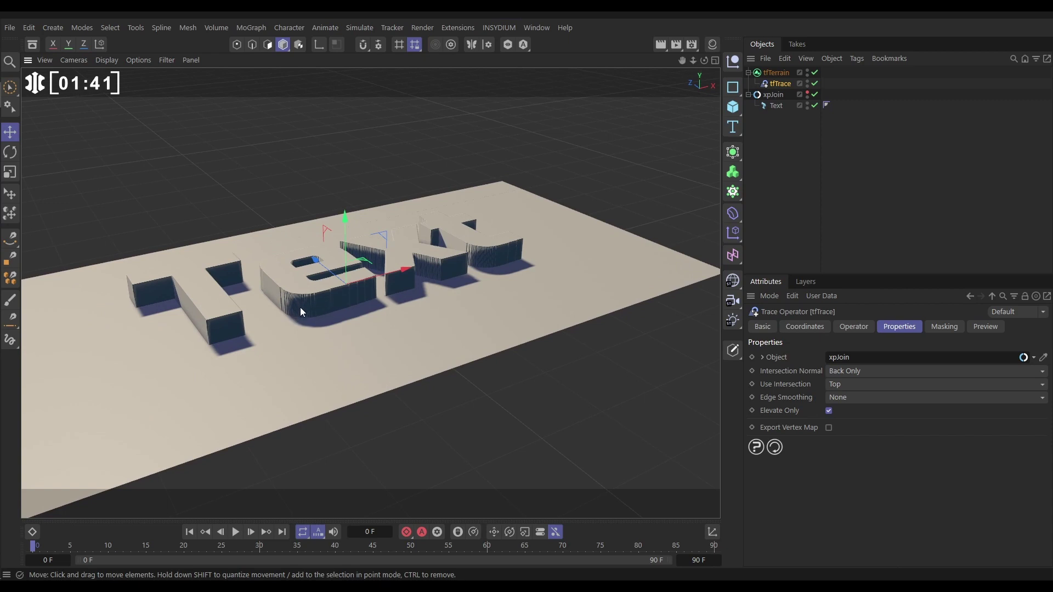
pyautogui.scroll(6, 305, 303)
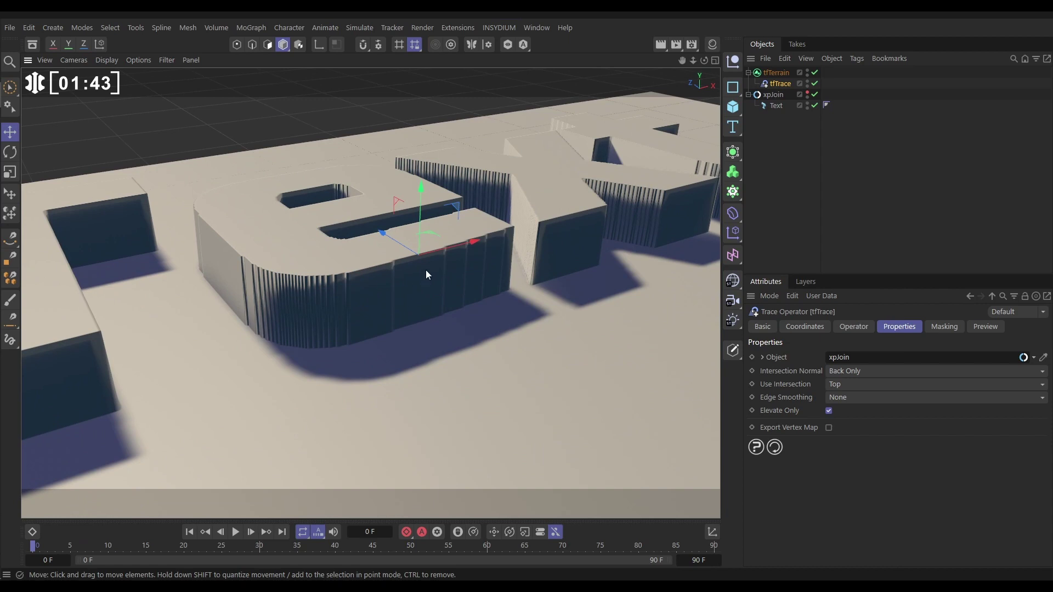
pyautogui.scroll(-5, 426, 270)
pyautogui.keyDown('alt'); pyautogui.moveTo(429, 235); pyautogui.dragTo(406, 286); pyautogui.keyUp('alt')
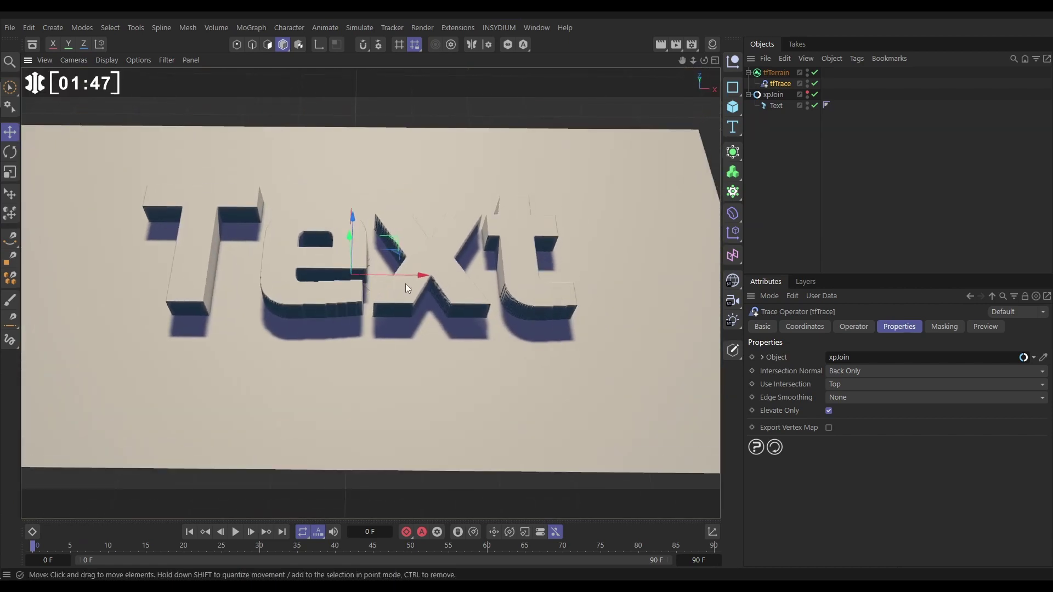
# Add a tfBlur operator in Gauss mode with radius 7.
pyautogui.click(774, 73)
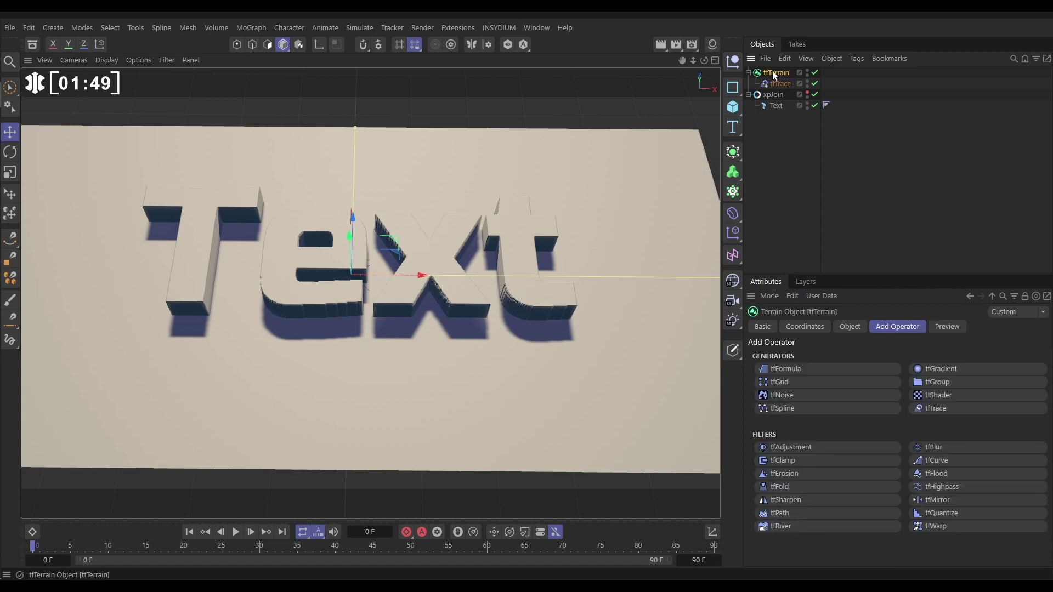
pyautogui.click(934, 447)
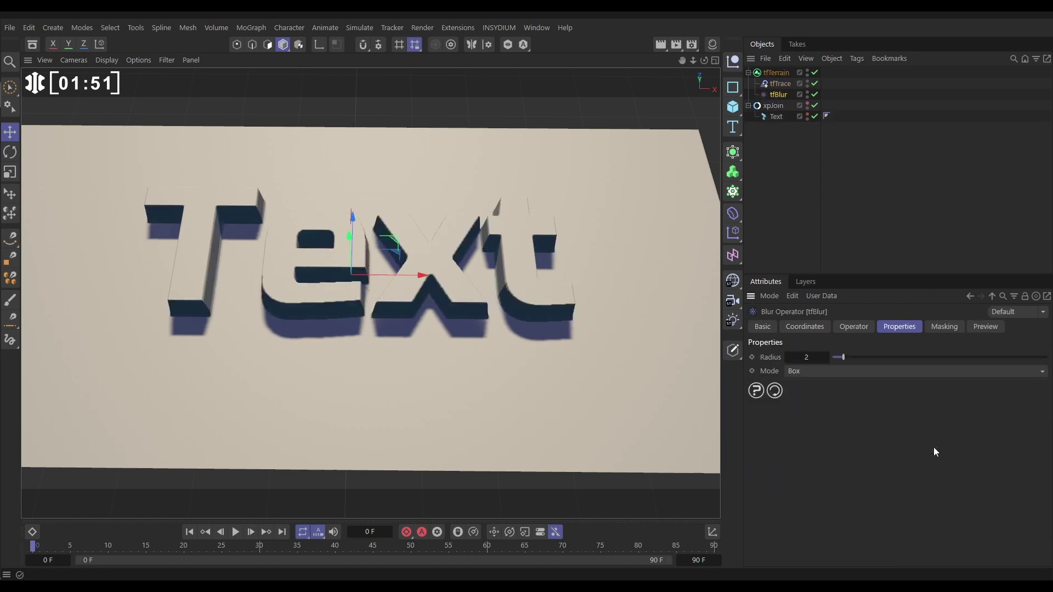
pyautogui.click(809, 373)
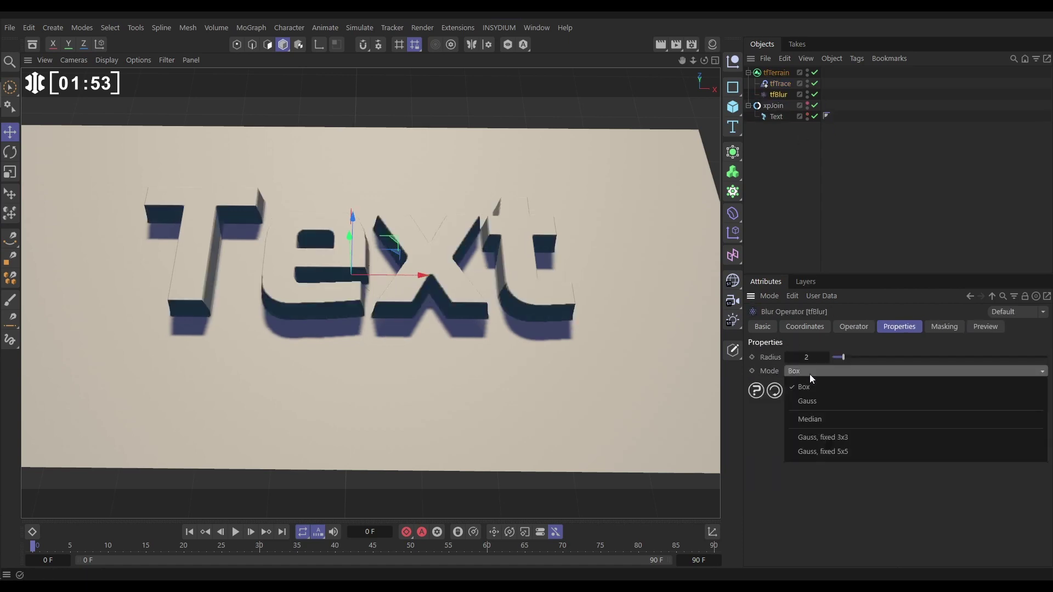
pyautogui.click(808, 403)
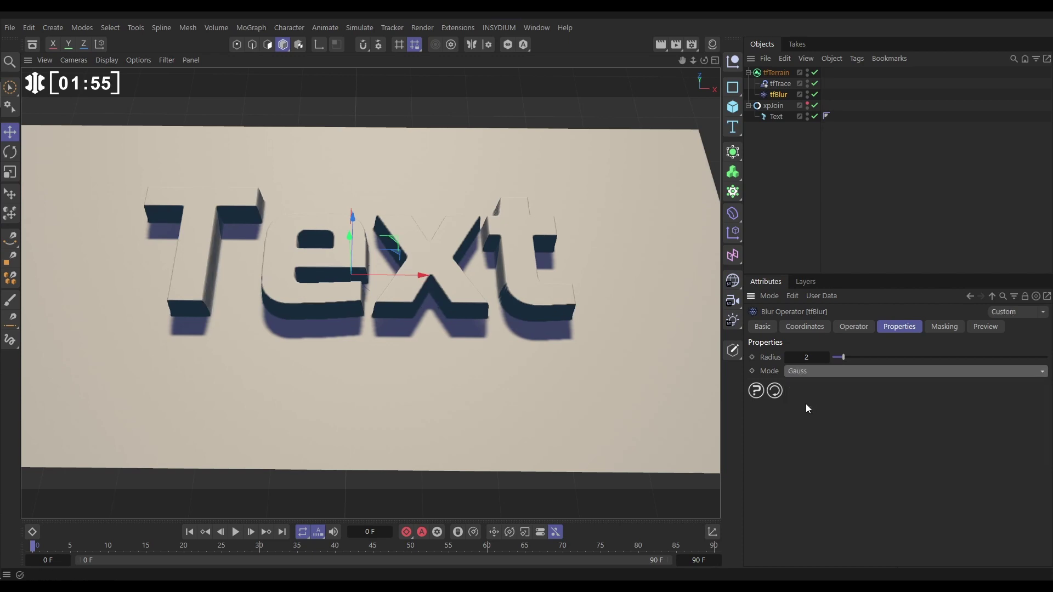
pyautogui.moveTo(844, 358); pyautogui.dragTo(903, 363)
pyautogui.keyDown('alt'); pyautogui.moveTo(335, 293); pyautogui.dragTo(308, 274); pyautogui.keyUp('alt')
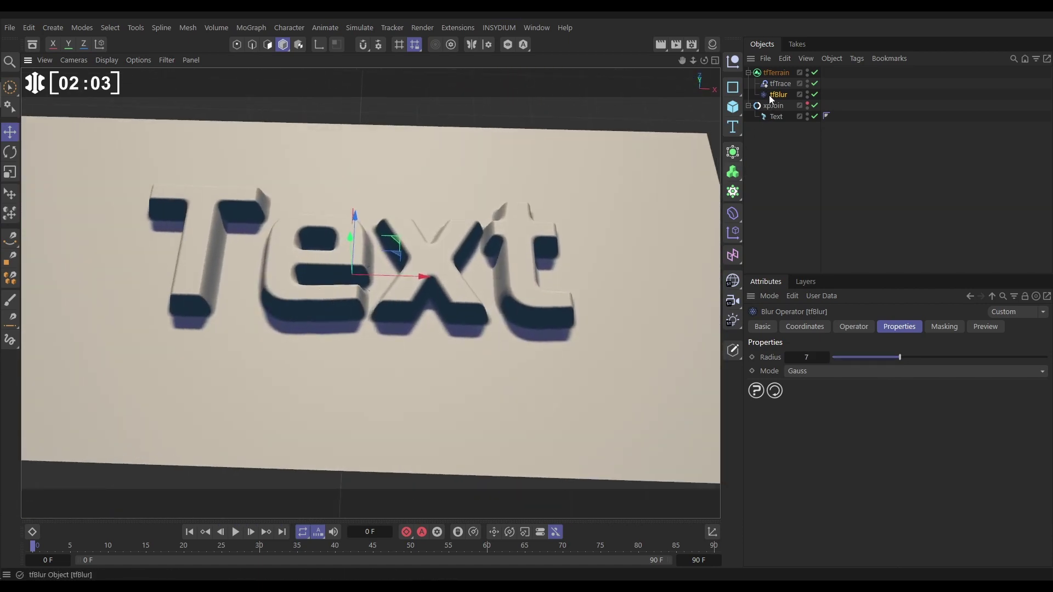
# Set the terrain's sun pitch to 19° and heading to -138° for long shadows.
pyautogui.click(774, 73)
pyautogui.click(845, 327)
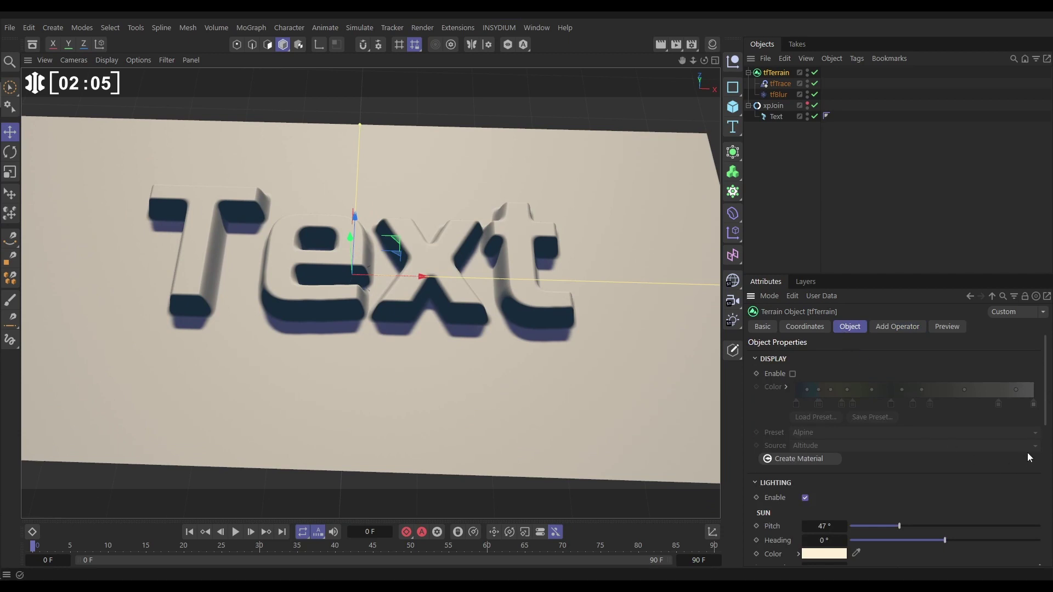
pyautogui.scroll(-5, 831, 452)
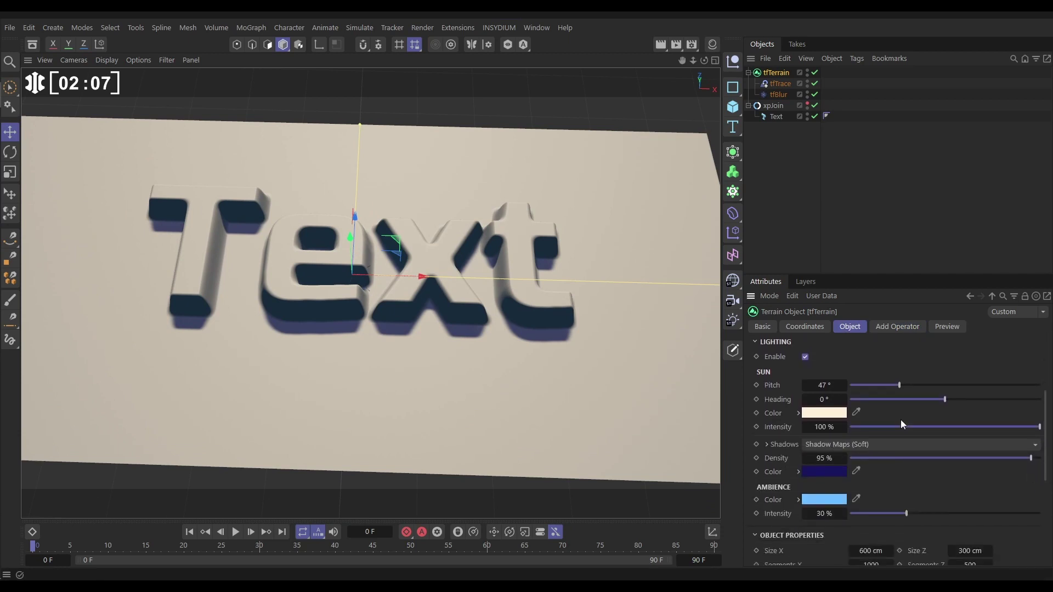
pyautogui.moveTo(898, 385); pyautogui.dragTo(872, 392)
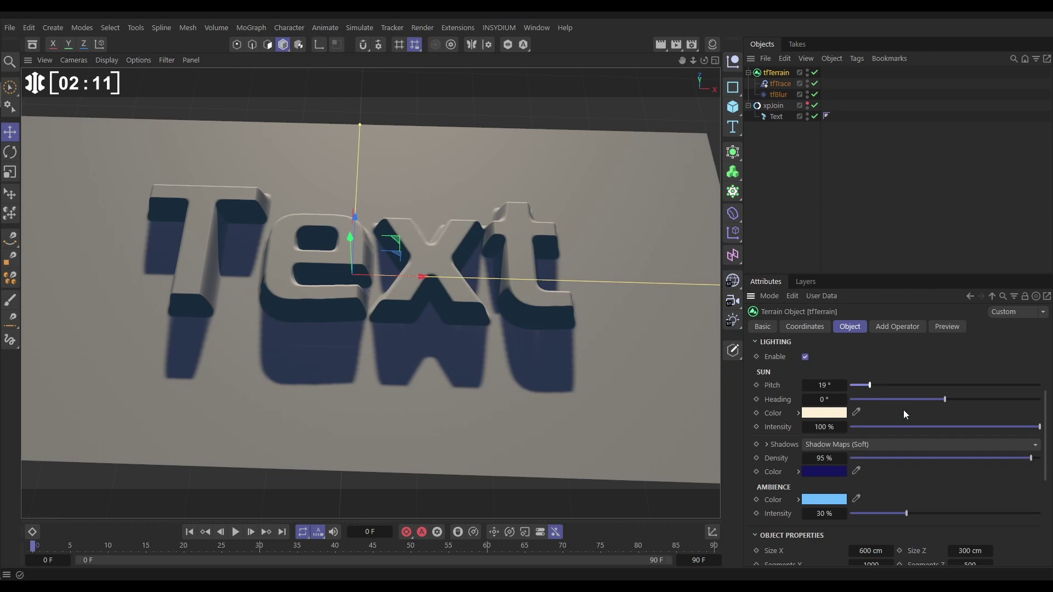
pyautogui.moveTo(945, 399); pyautogui.dragTo(909, 405)
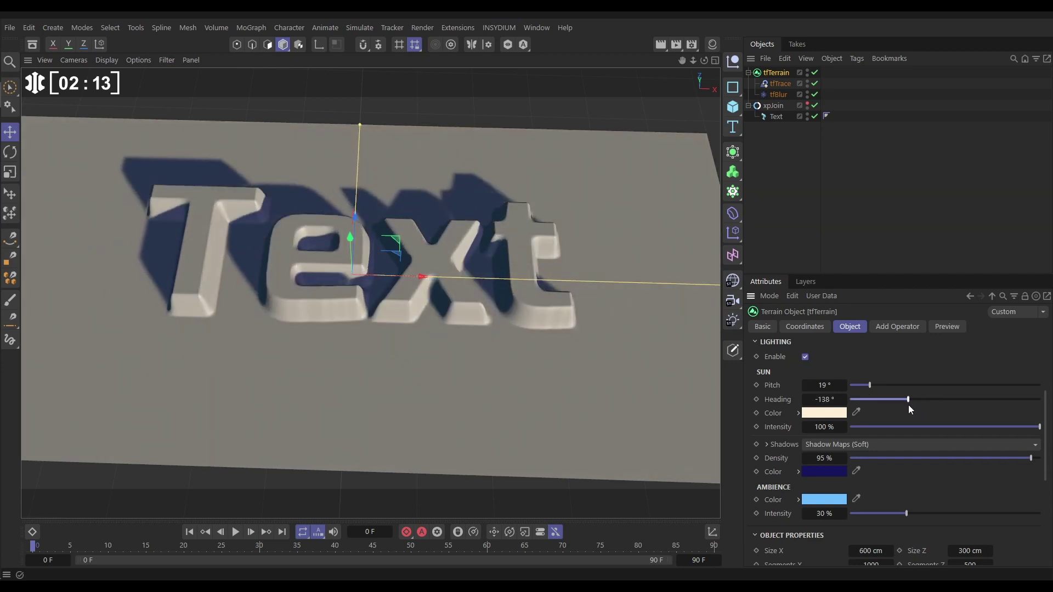
pyautogui.click(772, 168)
pyautogui.keyDown('alt'); pyautogui.moveTo(505, 274); pyautogui.dragTo(518, 292); pyautogui.keyUp('alt')
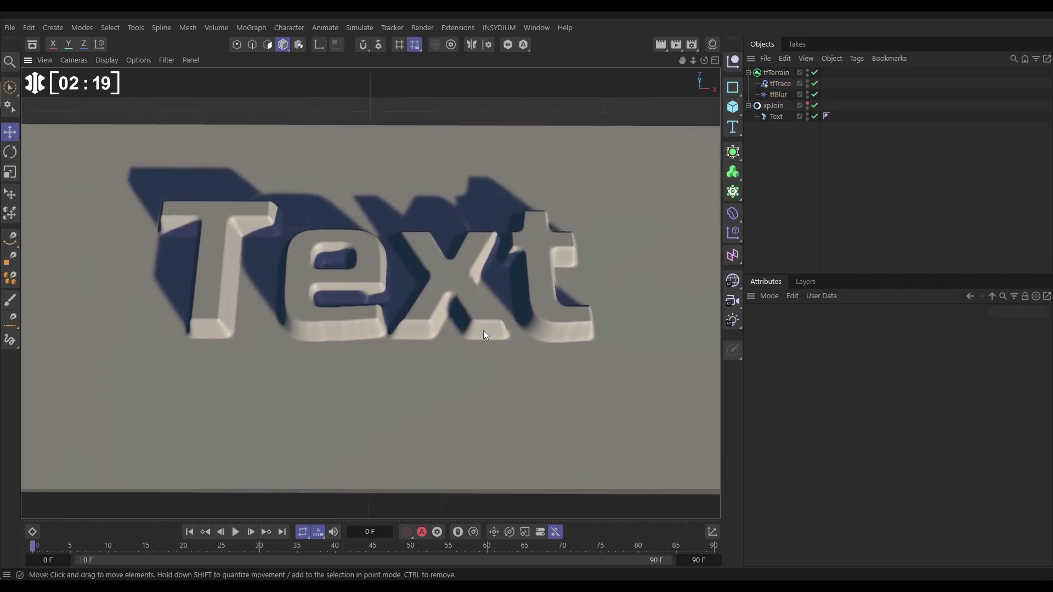
pyautogui.keyDown('alt'); pyautogui.moveTo(483, 331); pyautogui.dragTo(510, 335); pyautogui.keyUp('alt')
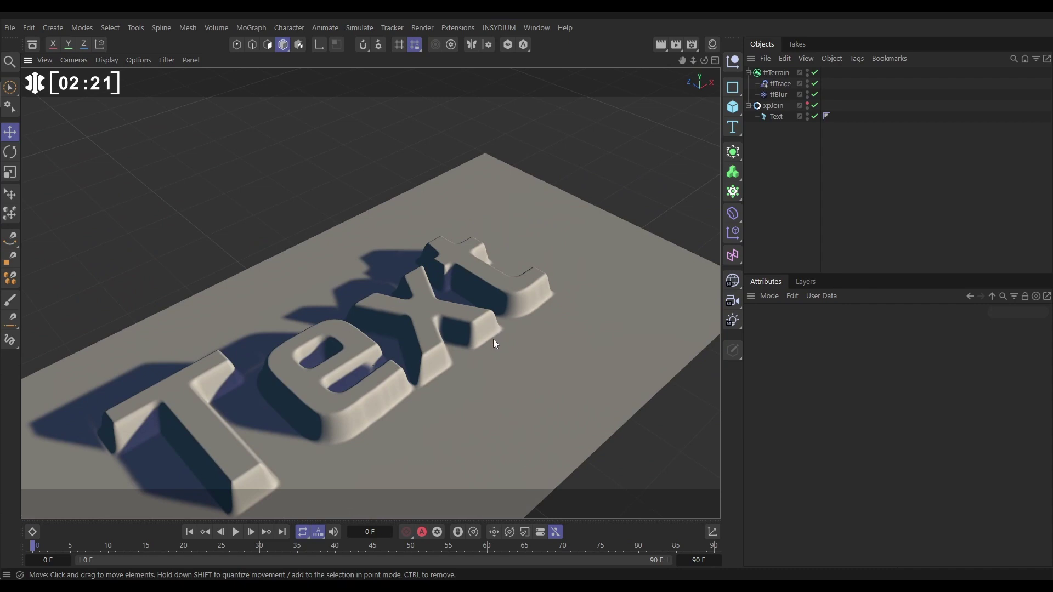
pyautogui.keyDown('alt'); pyautogui.moveTo(486, 332); pyautogui.dragTo(492, 331); pyautogui.keyUp('alt')
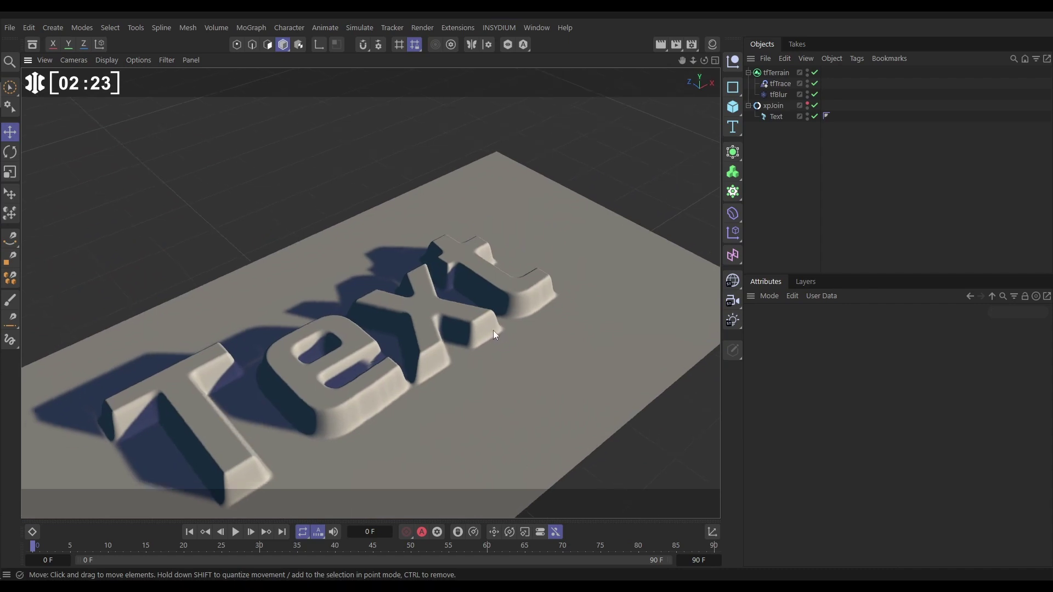
# Add a tfErosion operator in Snow mode with radius 2 and 37 iterations.
pyautogui.click(777, 74)
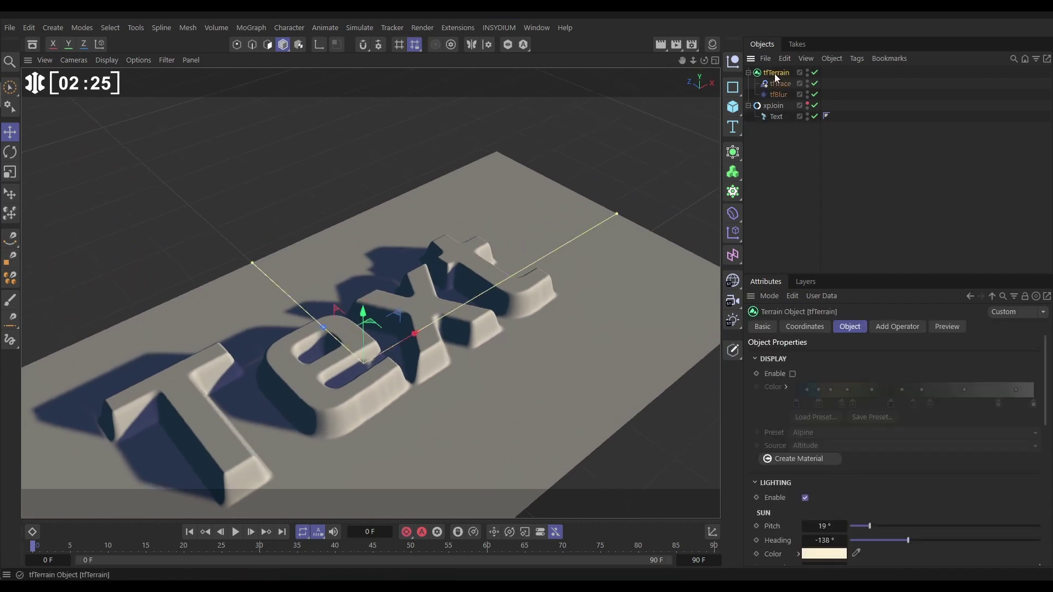
pyautogui.click(882, 328)
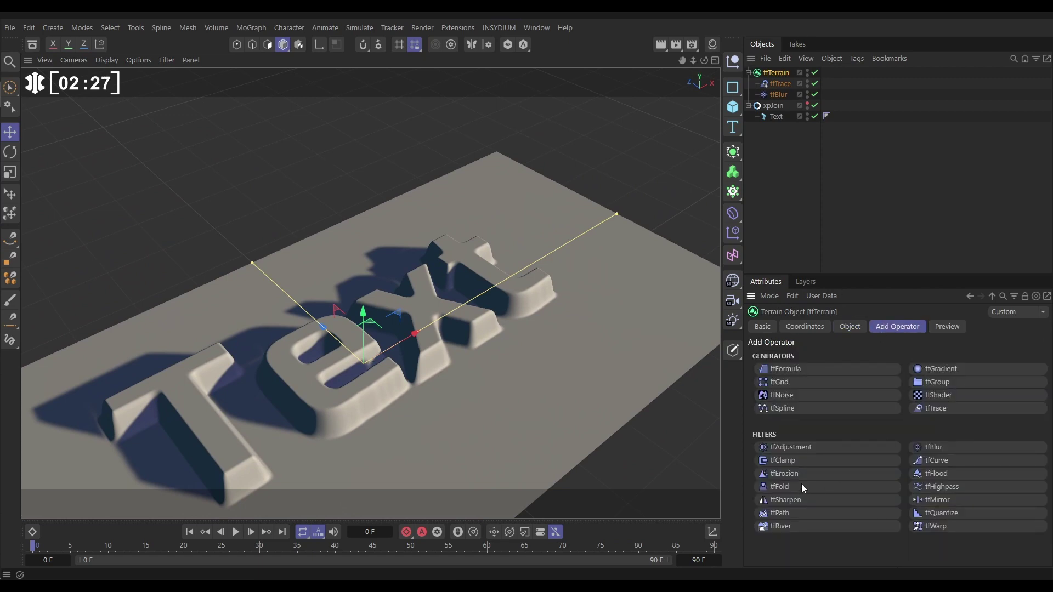
pyautogui.click(785, 473)
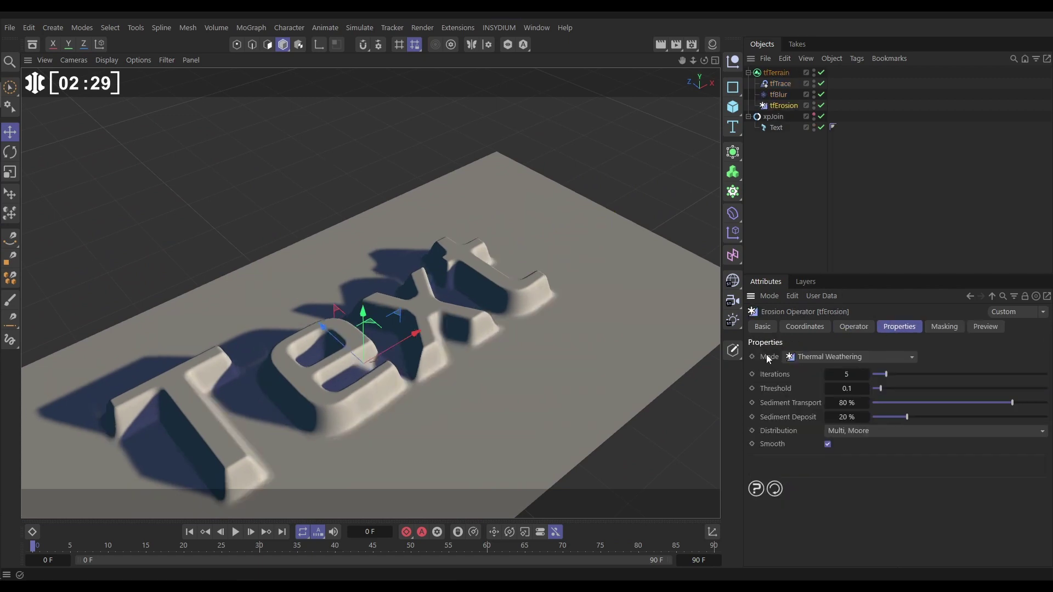
pyautogui.click(850, 355)
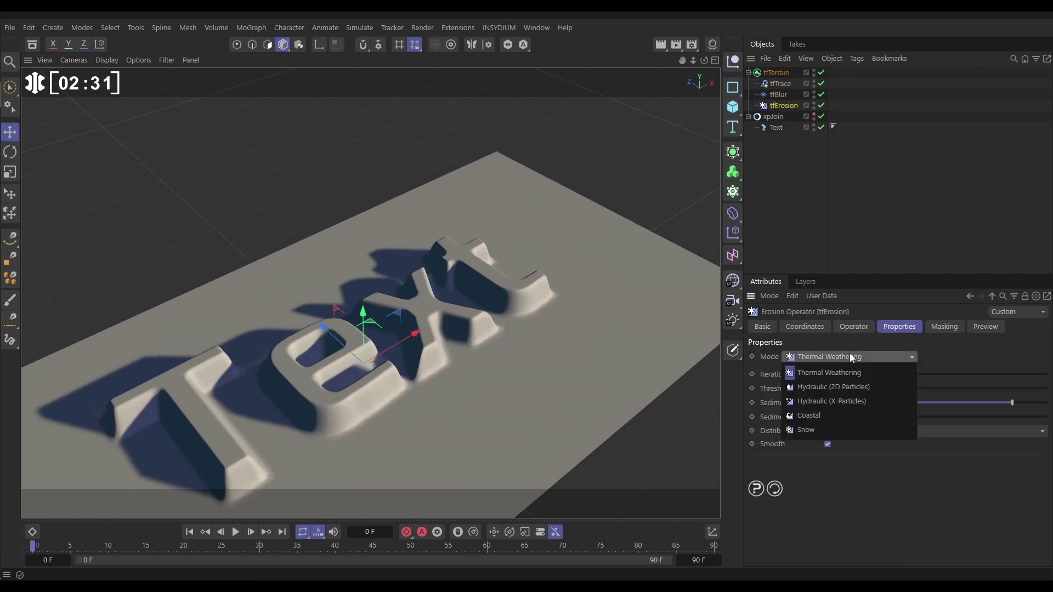
pyautogui.click(828, 432)
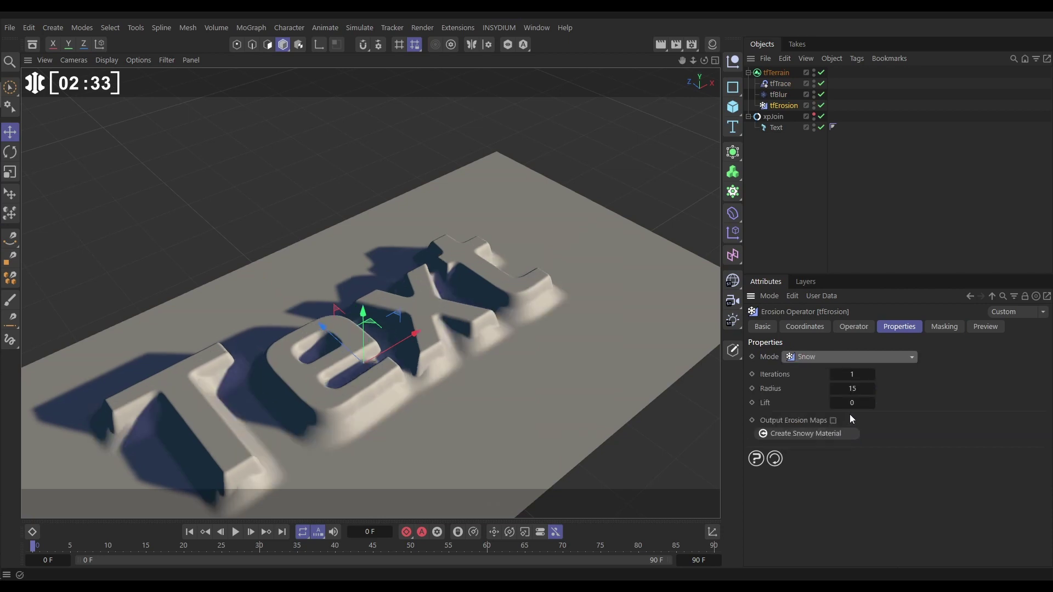
pyautogui.moveTo(853, 390); pyautogui.dragTo(840, 389)
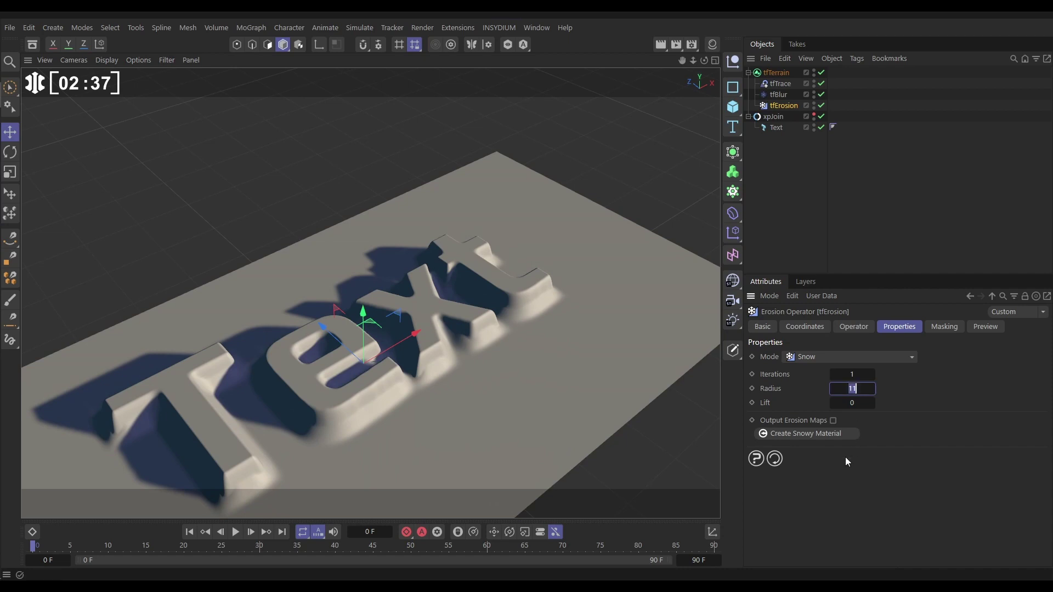
pyautogui.write('2')
pyautogui.press('Return')
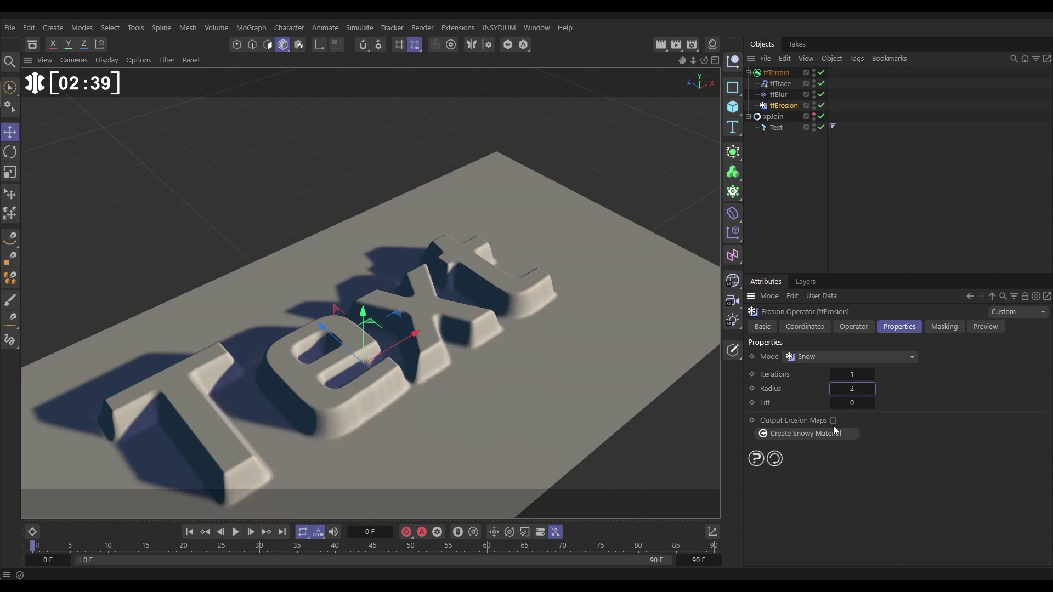
pyautogui.moveTo(852, 375); pyautogui.dragTo(889, 374)
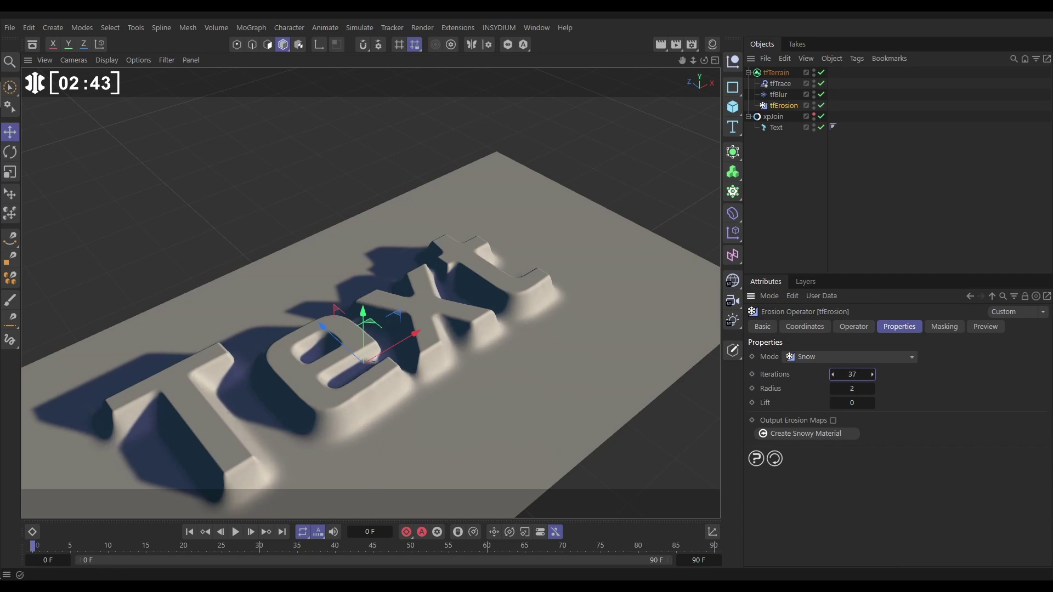
pyautogui.keyDown('alt'); pyautogui.moveTo(340, 351); pyautogui.dragTo(403, 350); pyautogui.keyUp('alt')
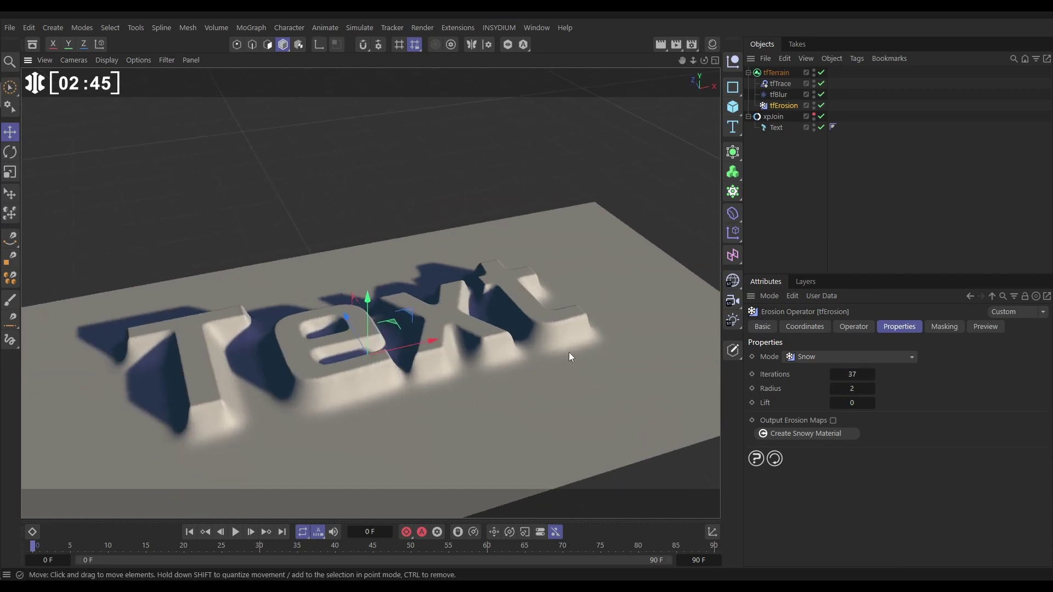
pyautogui.keyDown('alt'); pyautogui.moveTo(479, 334); pyautogui.dragTo(426, 377); pyautogui.keyUp('alt')
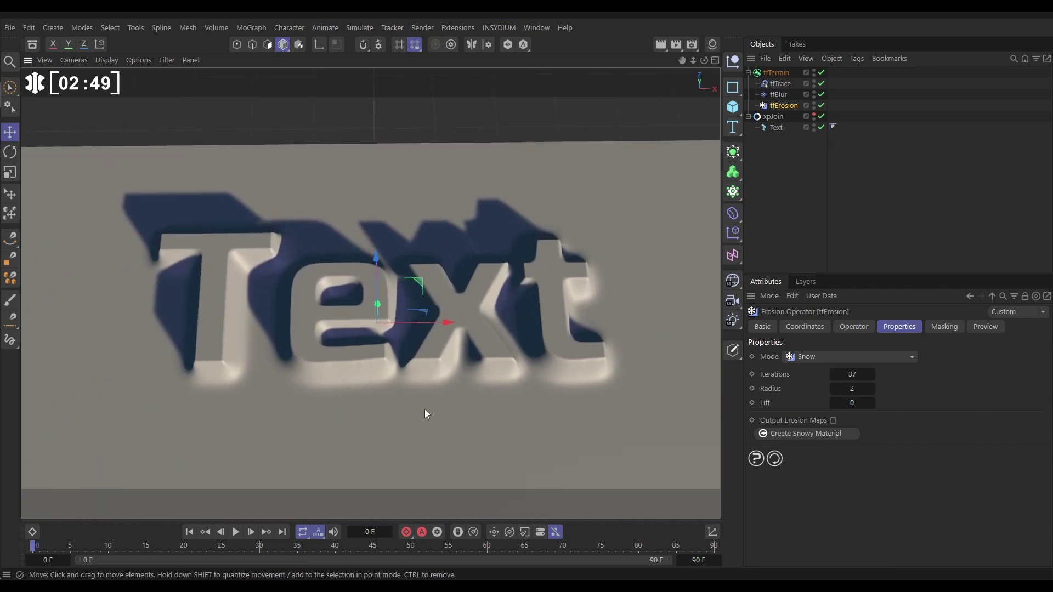
# Add a tfNoise operator with 12 octaves and a 25 cm gain.
pyautogui.click(774, 75)
pyautogui.click(779, 395)
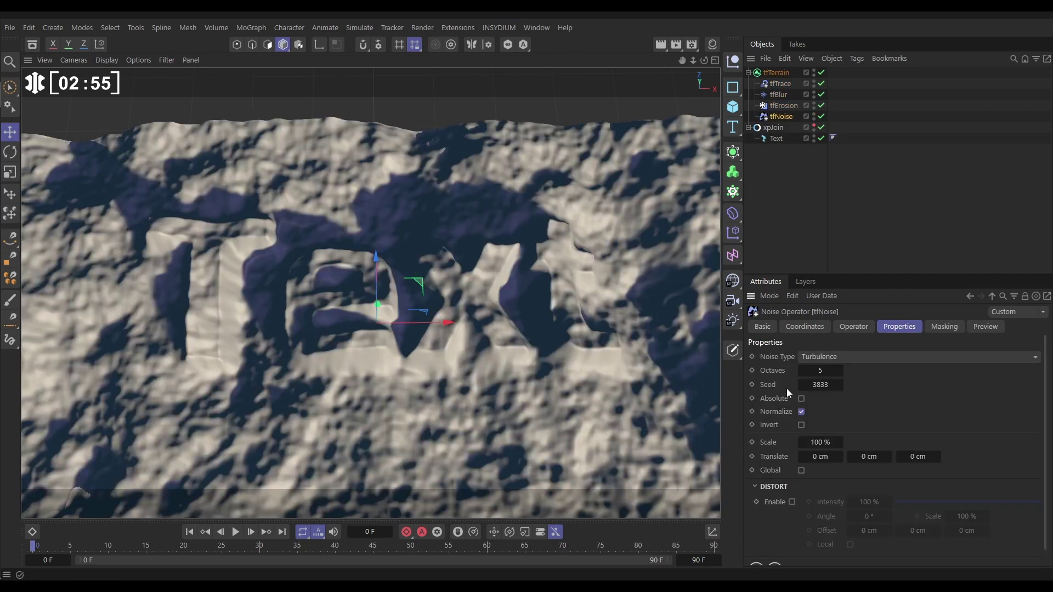
pyautogui.click(817, 371)
pyautogui.write('12')
pyautogui.press('Return')
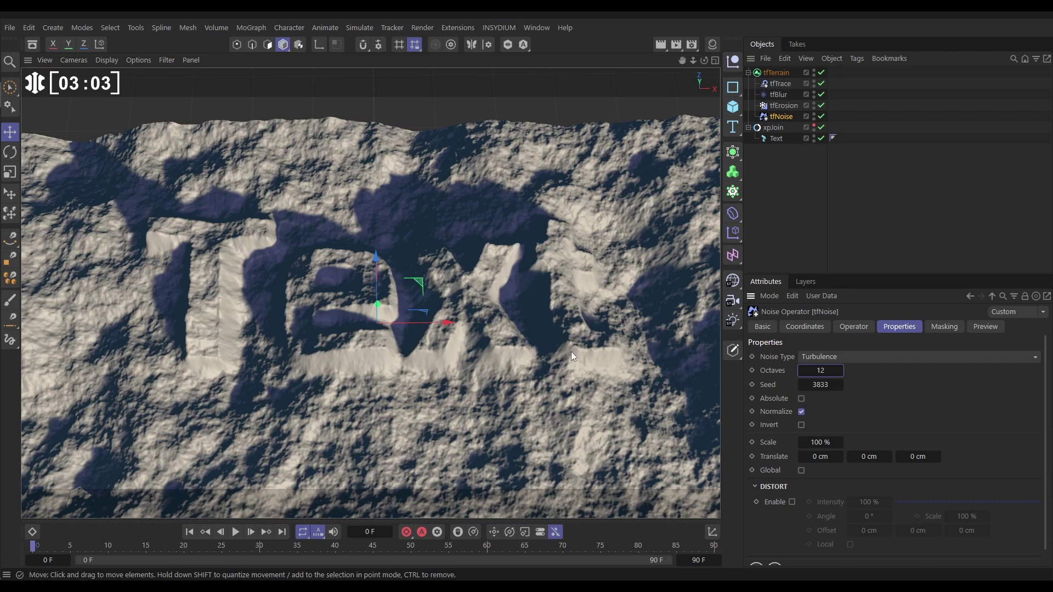
pyautogui.click(854, 327)
pyautogui.click(812, 389)
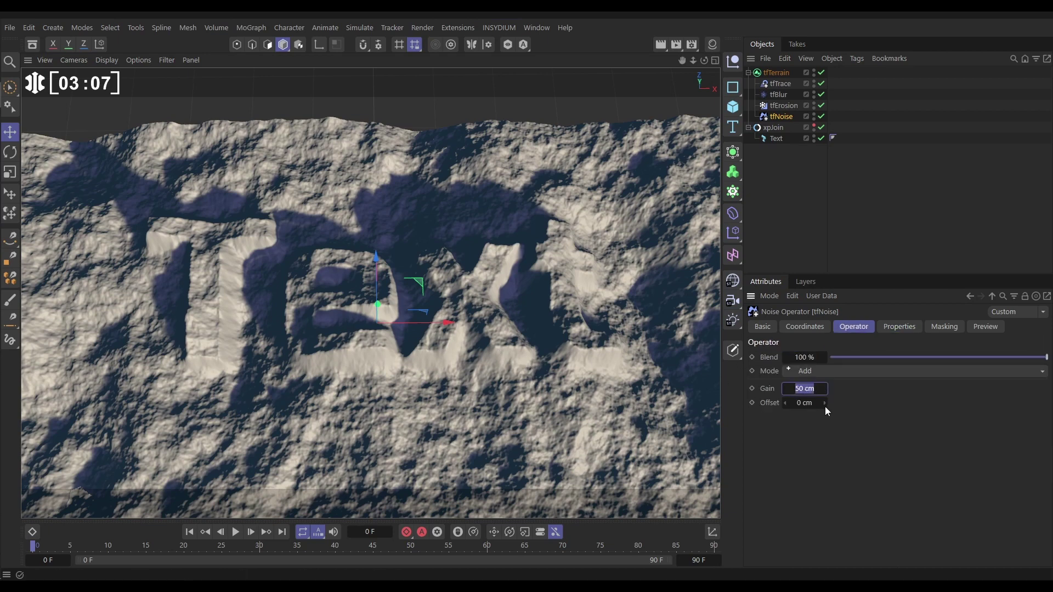
pyautogui.write('25')
pyautogui.press('Return')
pyautogui.keyDown('alt'); pyautogui.moveTo(486, 347); pyautogui.dragTo(438, 387); pyautogui.keyUp('alt')
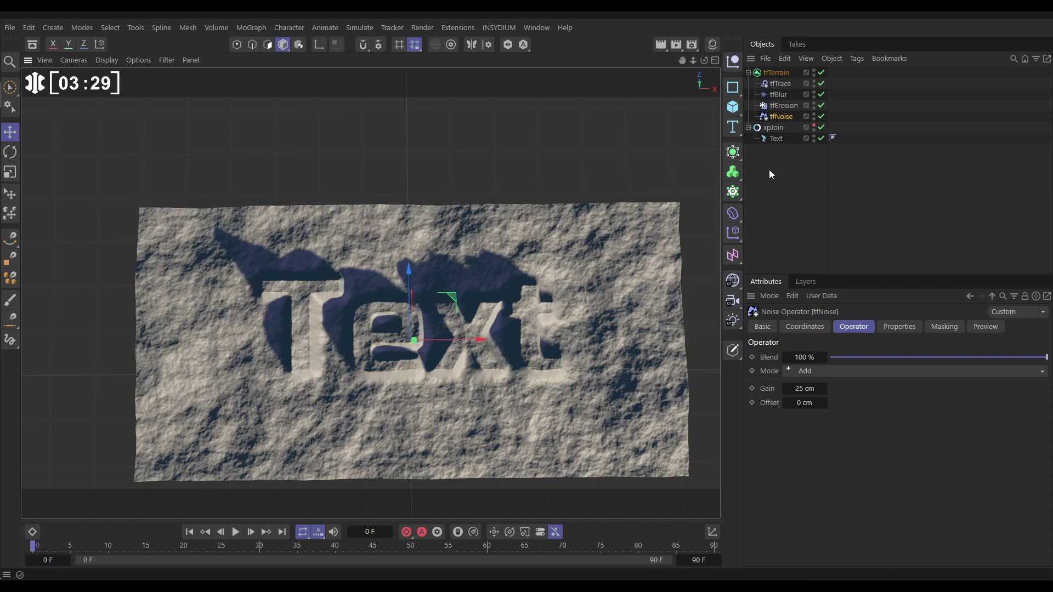
# Enable the altitude preview on tfErosion and select tfNoise.
pyautogui.click(779, 107)
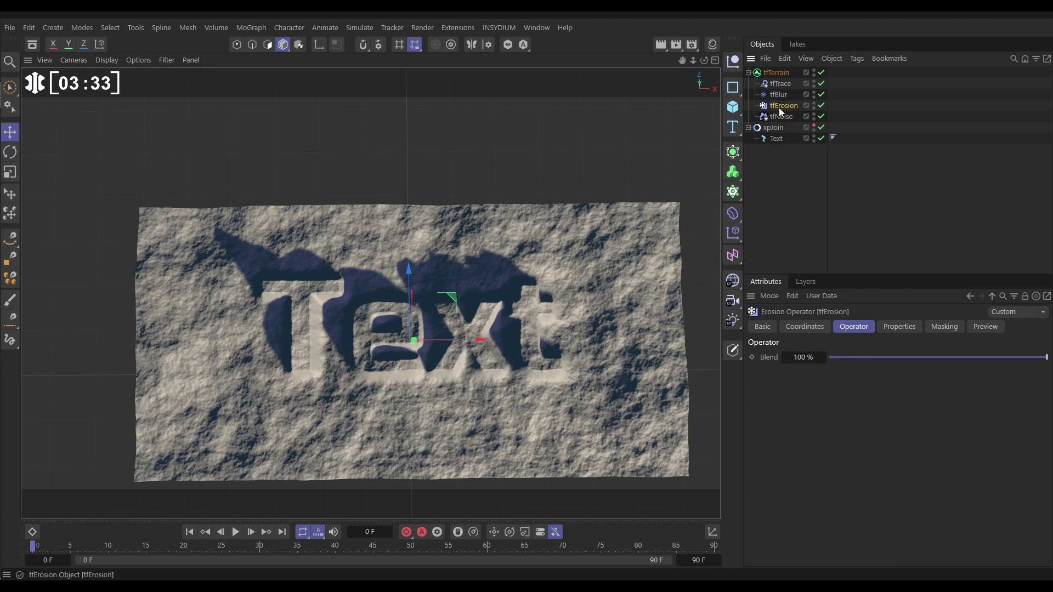
pyautogui.click(981, 326)
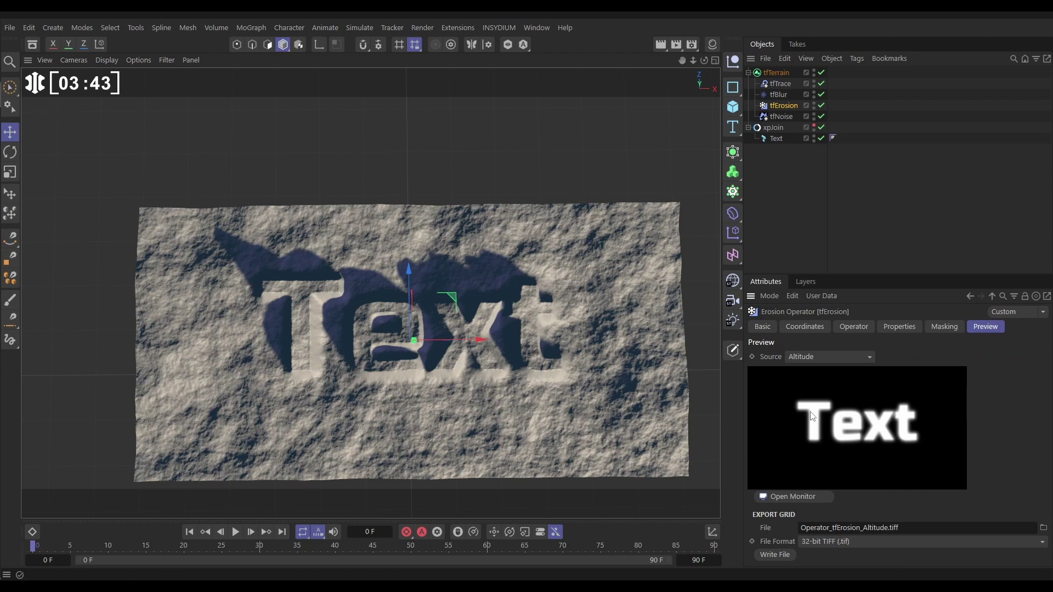
pyautogui.click(776, 115)
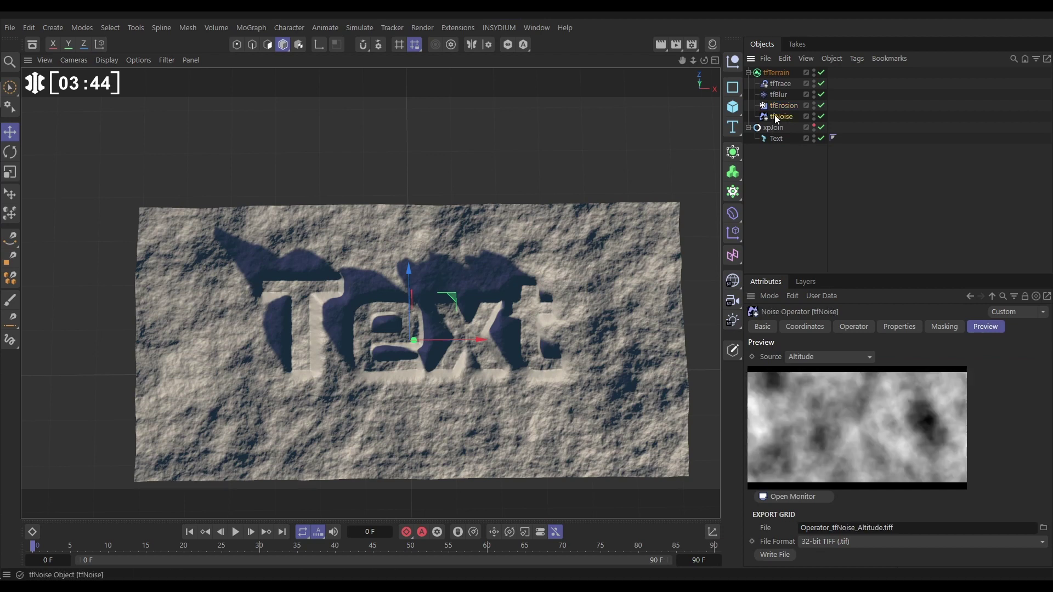
# Turn on shader masking for tfNoise and browse the TerraformFX shader options.
pyautogui.click(945, 327)
pyautogui.scroll(-5, 1041, 369)
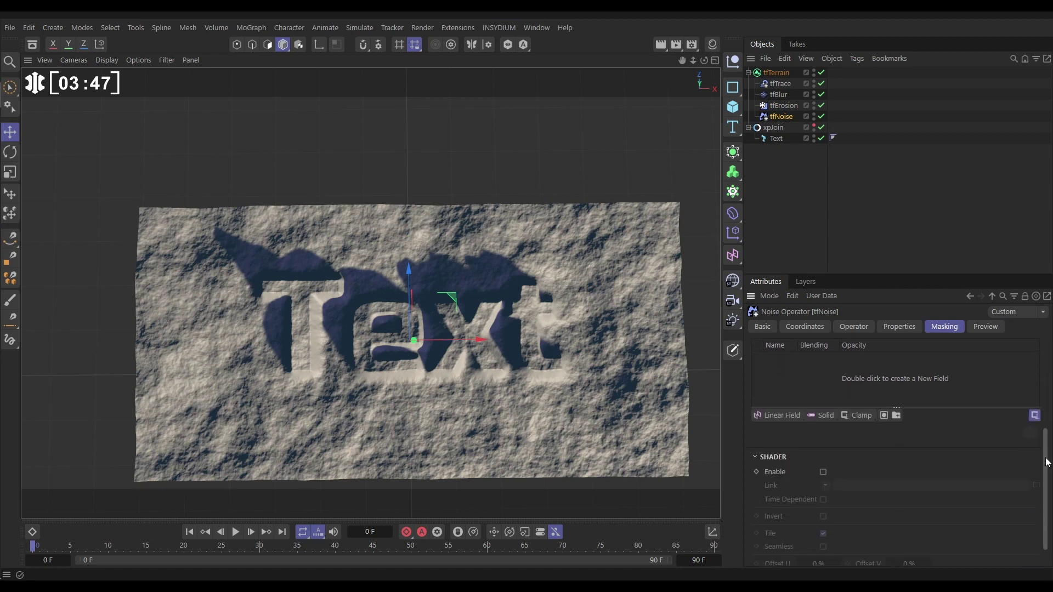
pyautogui.click(823, 456)
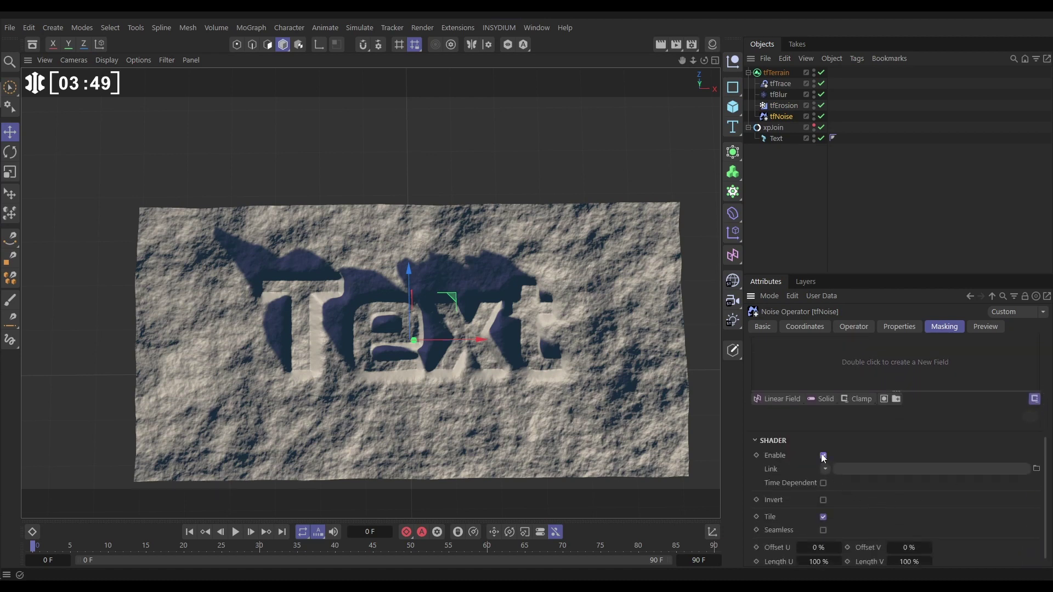
pyautogui.click(825, 469)
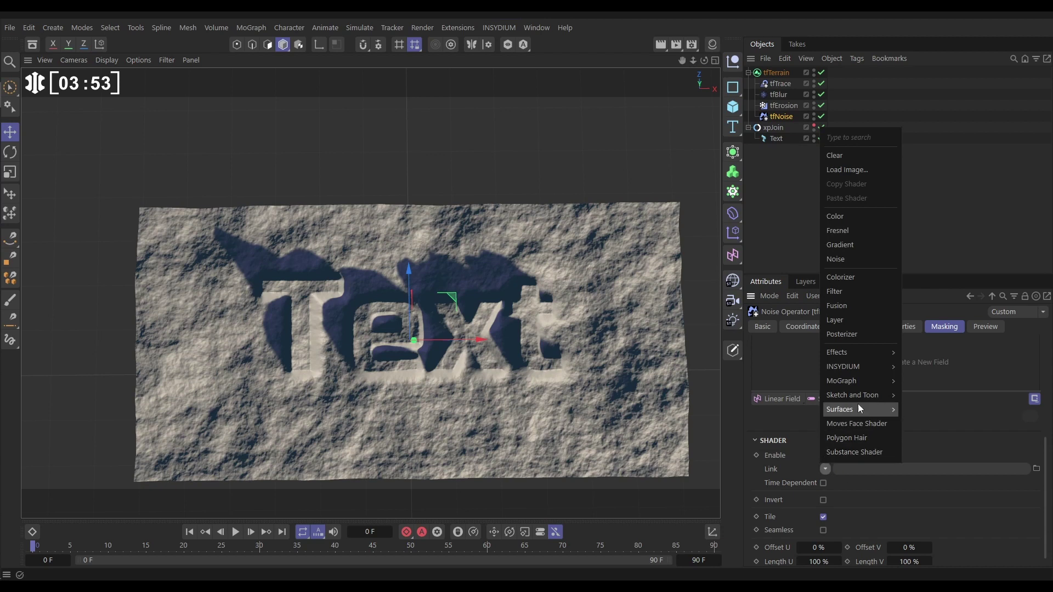
pyautogui.moveTo(843, 367)
pyautogui.moveTo(922, 371)
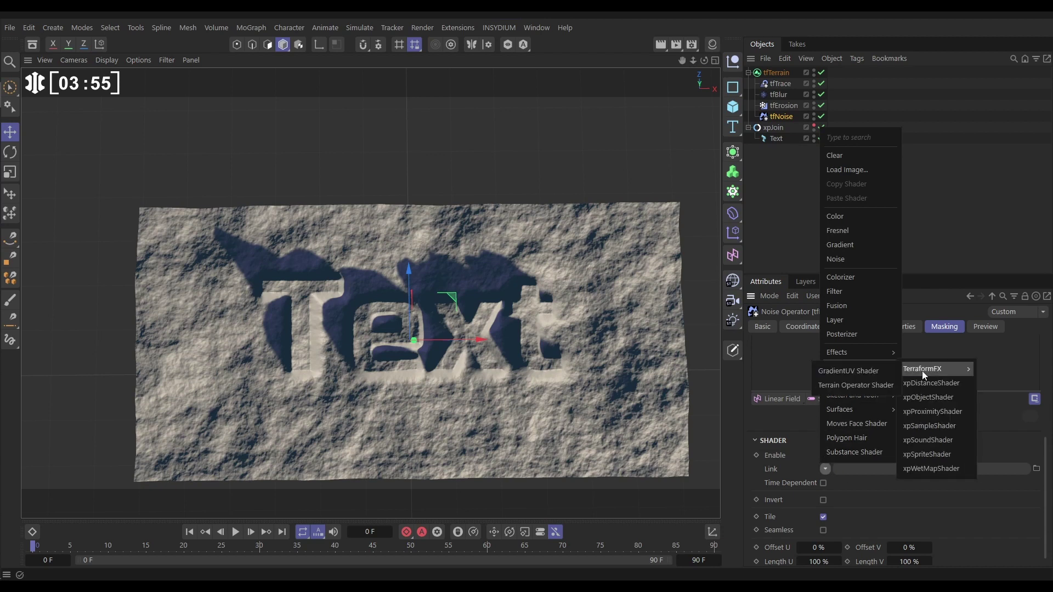
# Mask tfNoise with a Terrain Operator Shader, gradient off, linked to tfErosion.
pyautogui.click(848, 386)
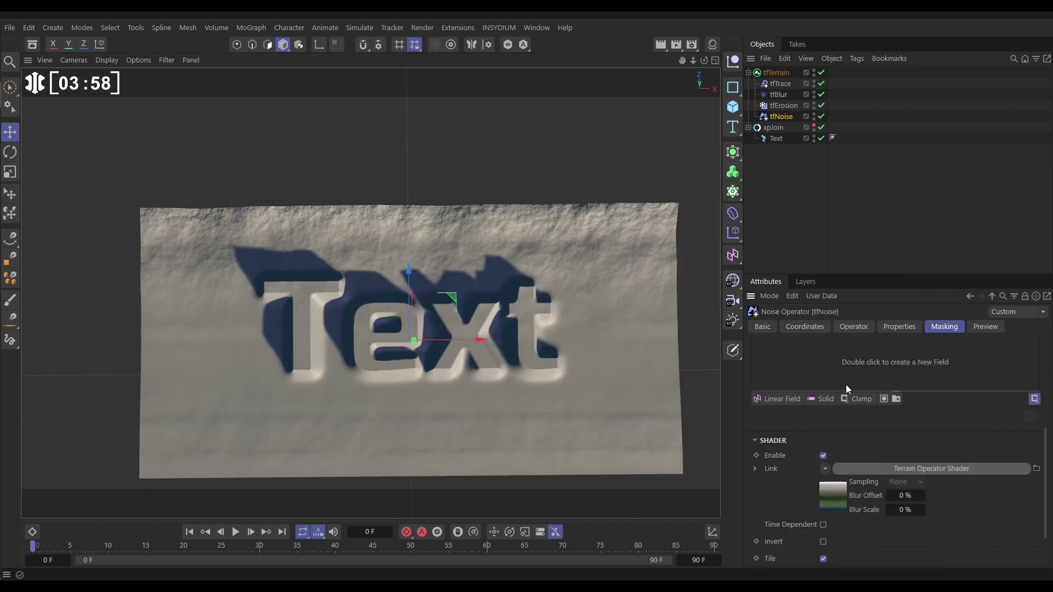
pyautogui.click(831, 492)
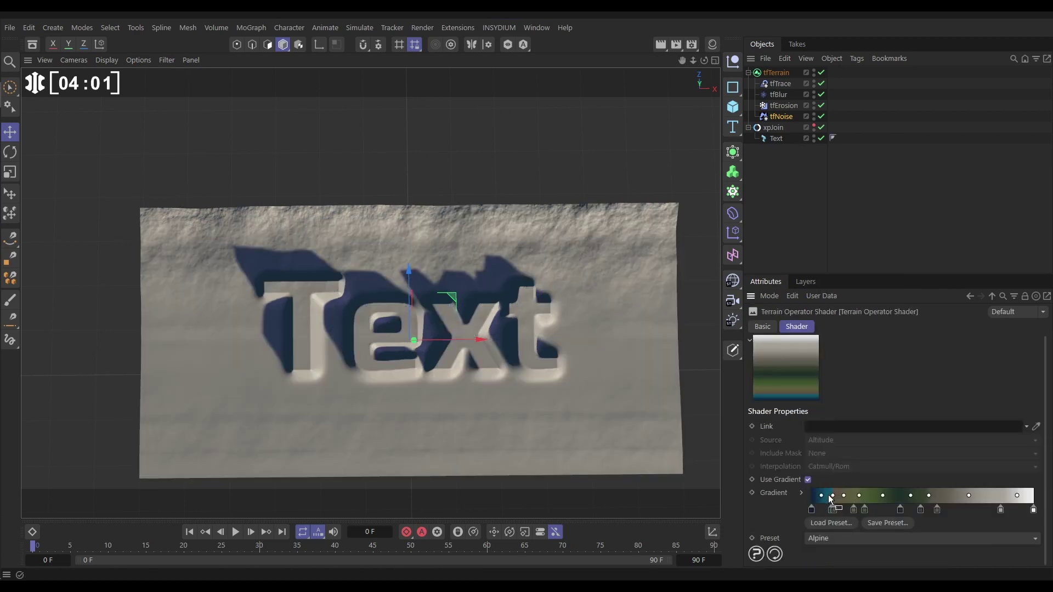
pyautogui.click(808, 480)
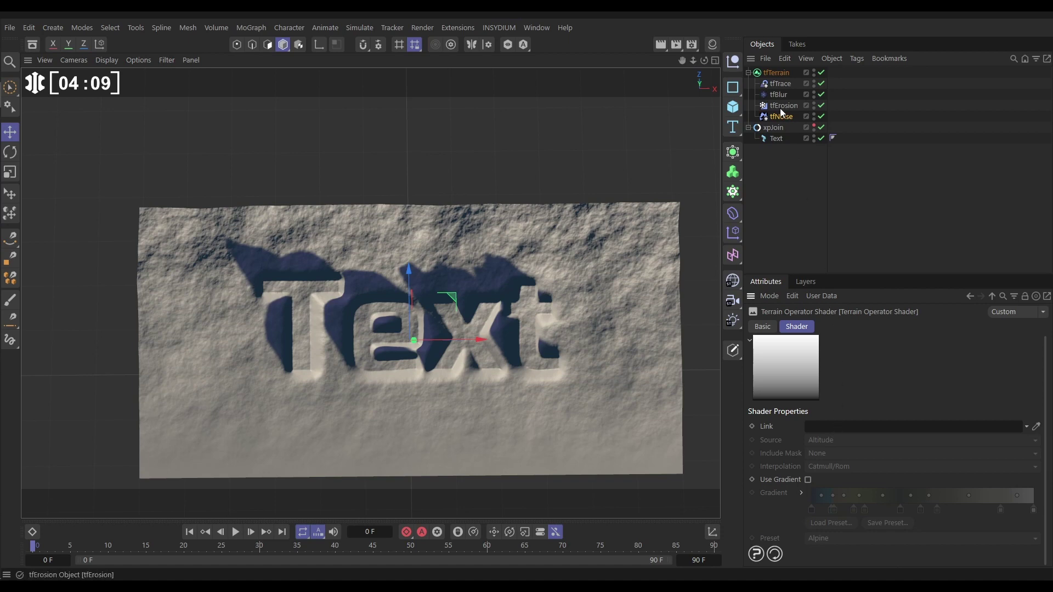
pyautogui.moveTo(782, 106); pyautogui.dragTo(847, 428)
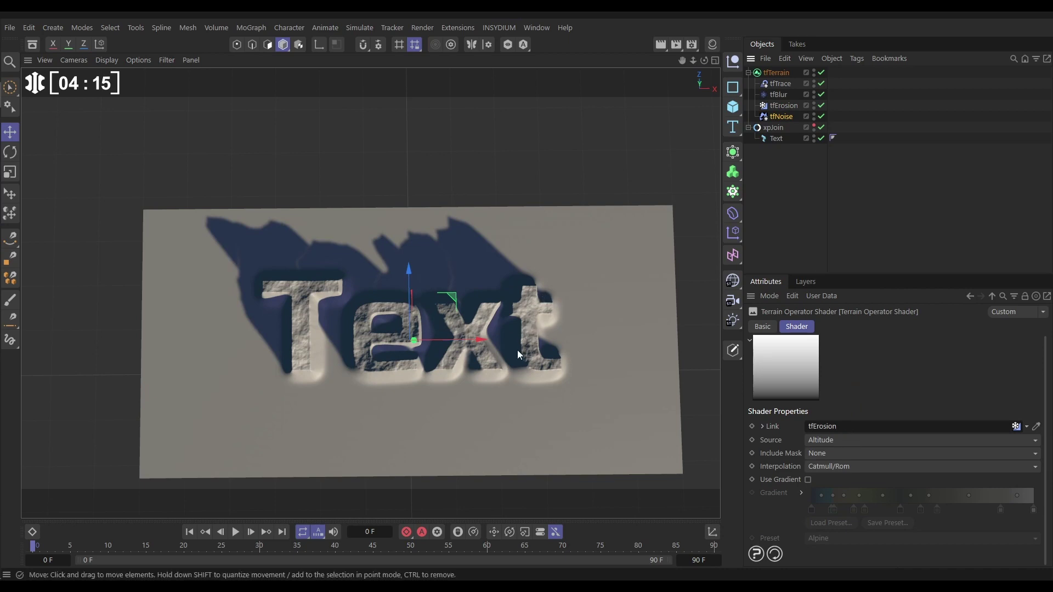
pyautogui.moveTo(529, 346)
pyautogui.keyDown('alt'); pyautogui.mouseDown()
pyautogui.moveTo(608, 234)
pyautogui.moveTo(524, 244)
pyautogui.moveTo(501, 343)
pyautogui.moveTo(513, 355)
pyautogui.mouseUp(); pyautogui.keyUp('alt')
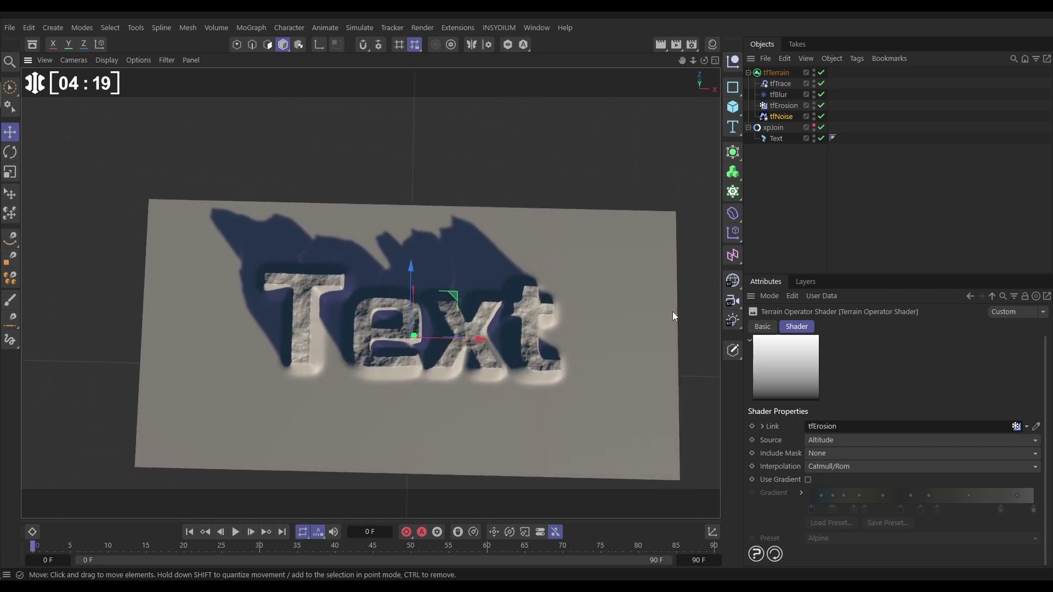
pyautogui.click(784, 176)
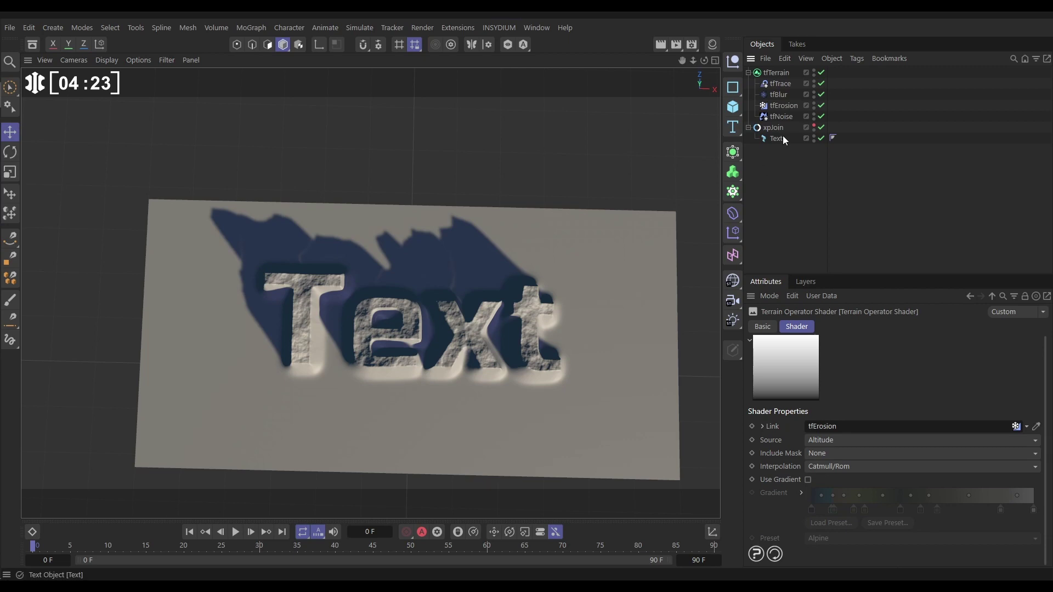
# Add a tfErosion.1 operator to tfTerrain with Mode set to Hydraulic (2D Particles).
pyautogui.click(775, 73)
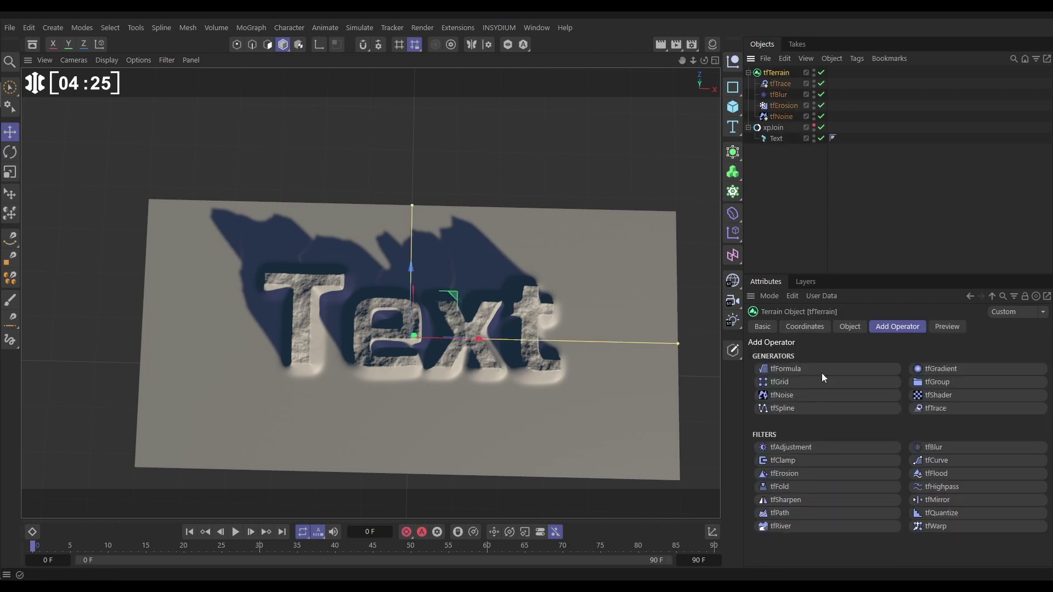
pyautogui.click(788, 475)
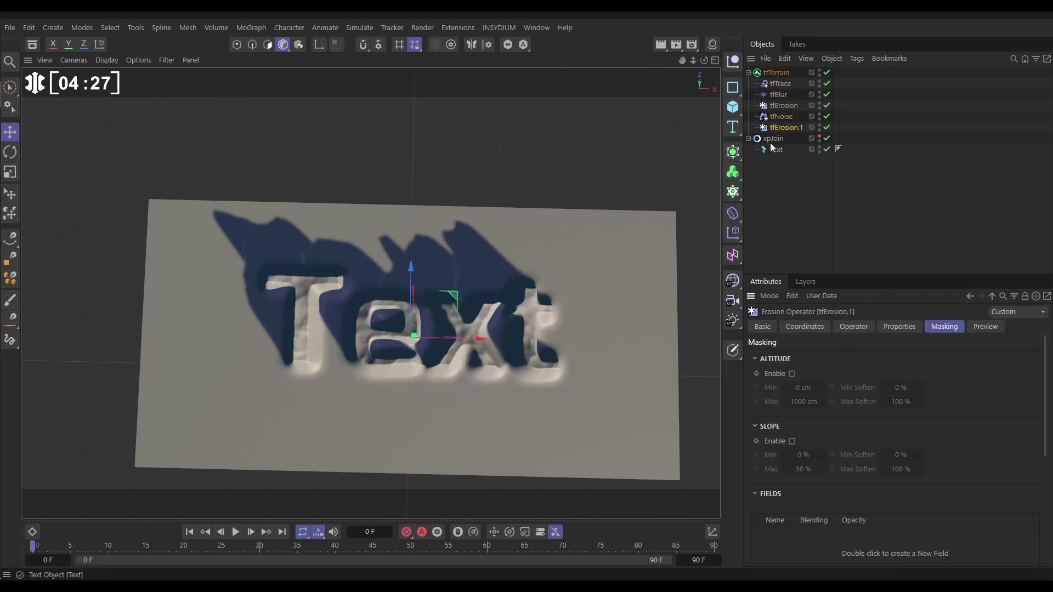
pyautogui.click(893, 328)
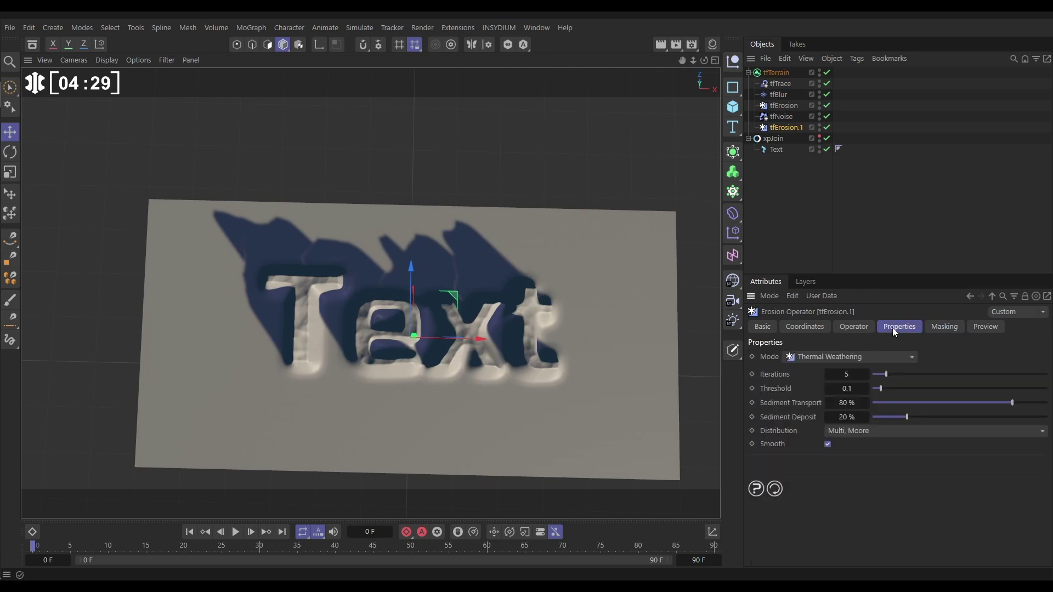
pyautogui.click(823, 358)
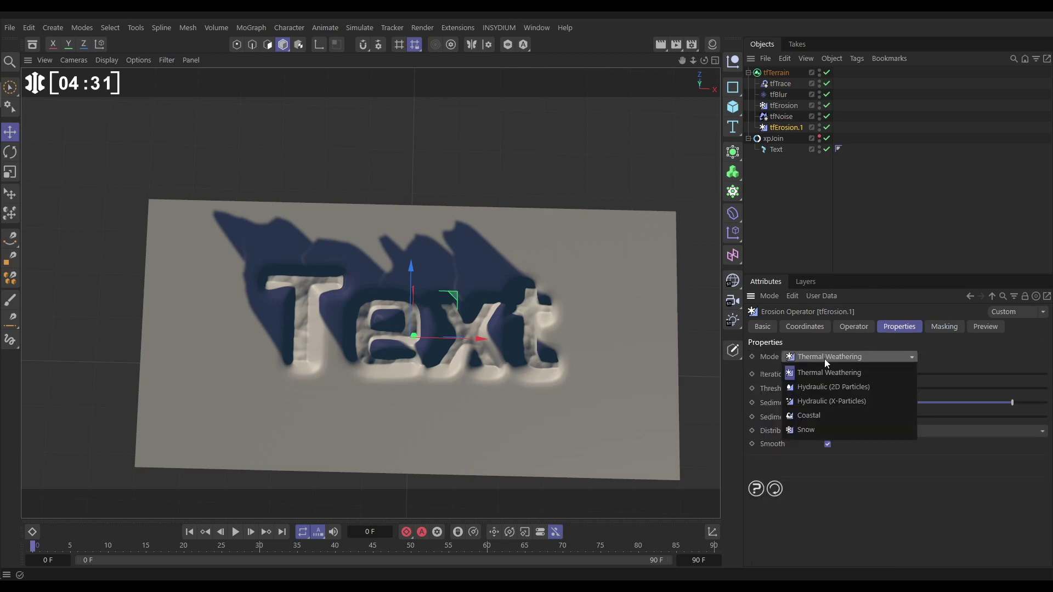
pyautogui.click(832, 386)
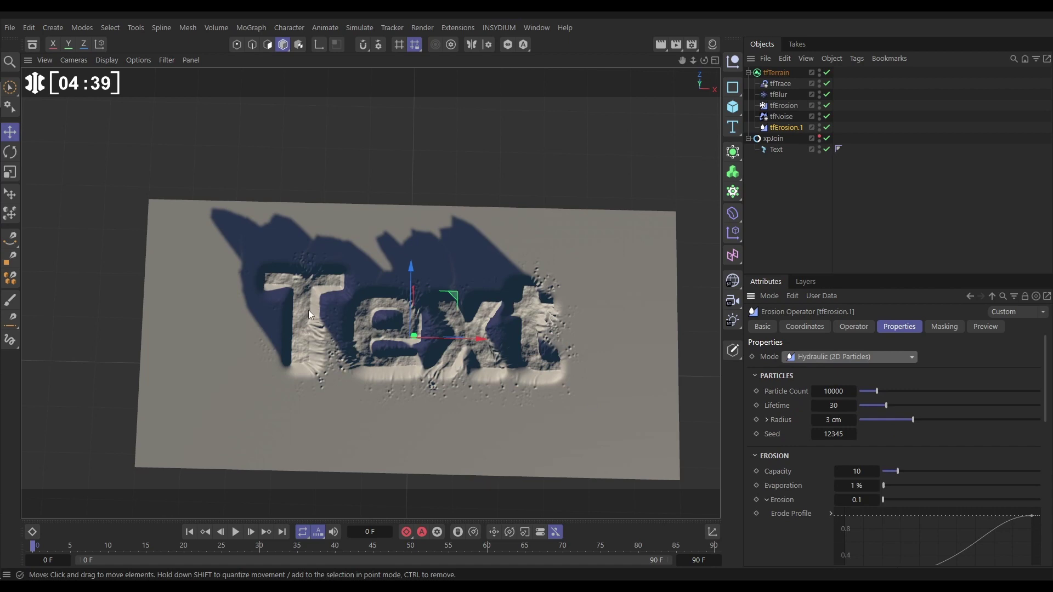
pyautogui.click(776, 72)
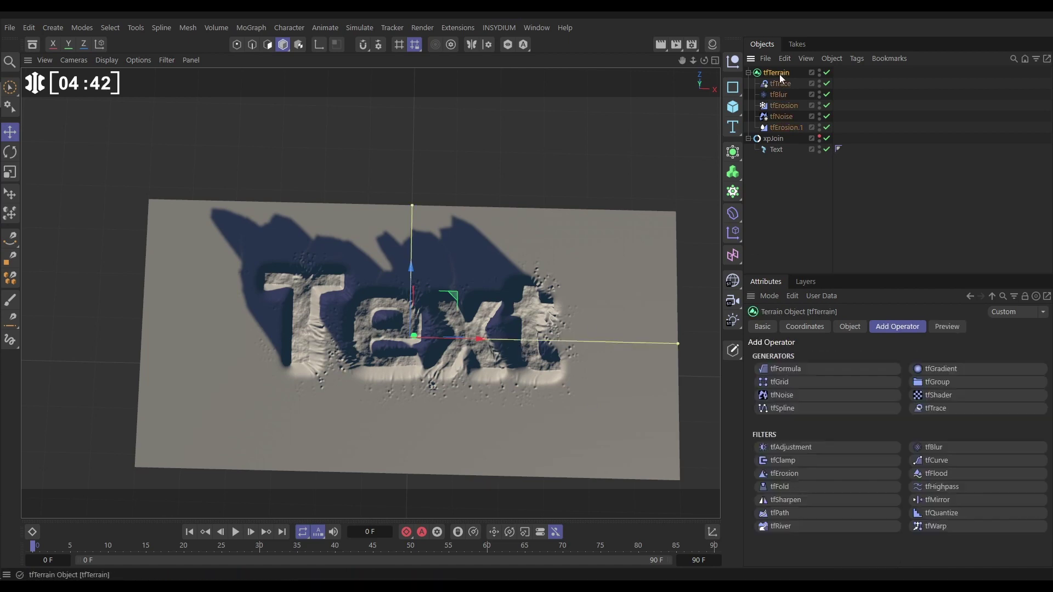
# Add a tfAdjustment operator at 0 % gain, masked by a Linear Field moved toward the terrain's right.
pyautogui.click(788, 448)
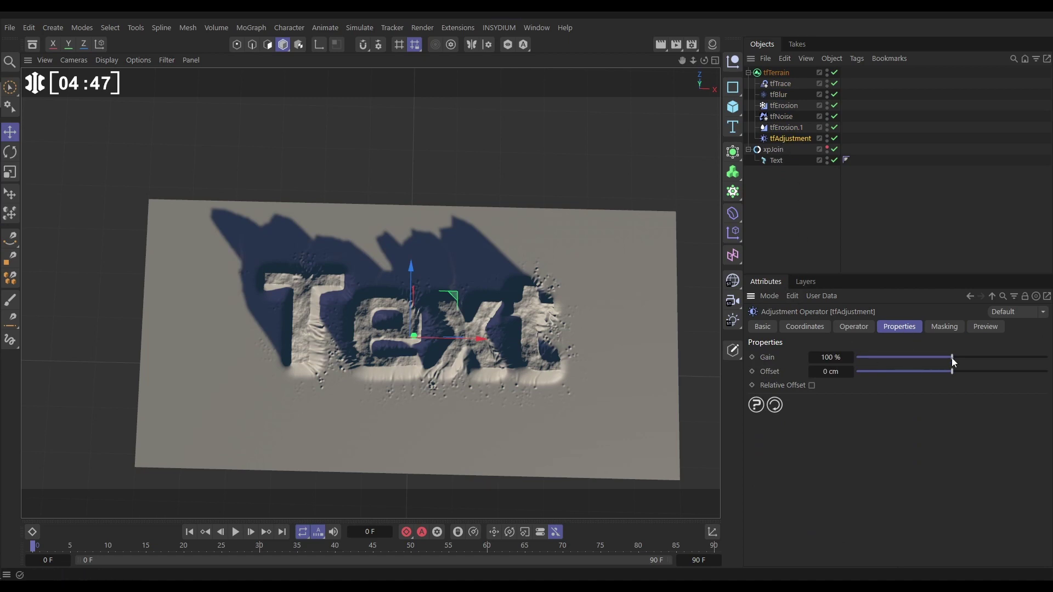
pyautogui.moveTo(952, 360); pyautogui.dragTo(843, 363)
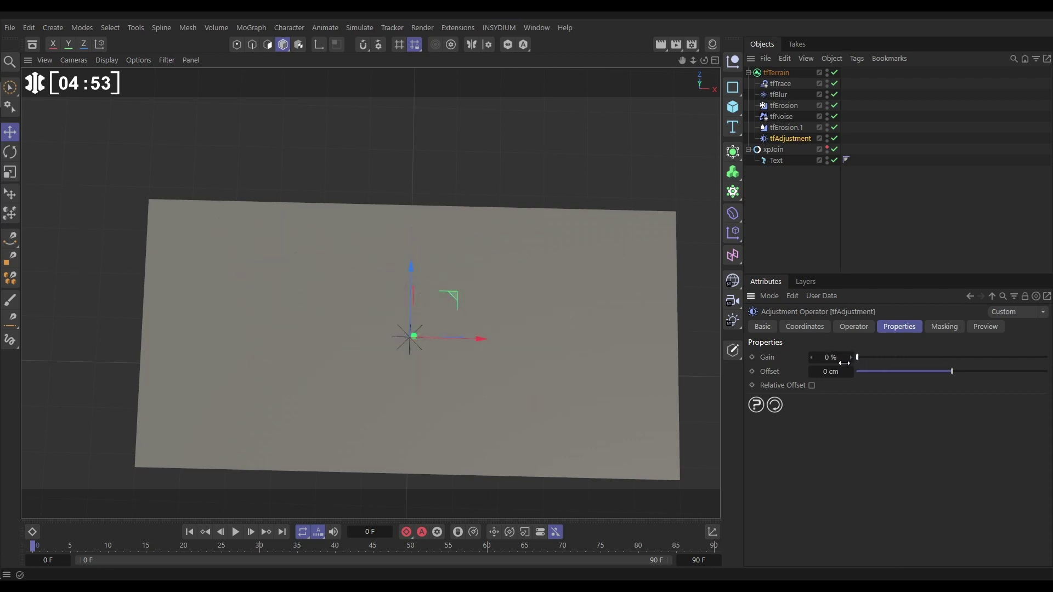
pyautogui.click(939, 327)
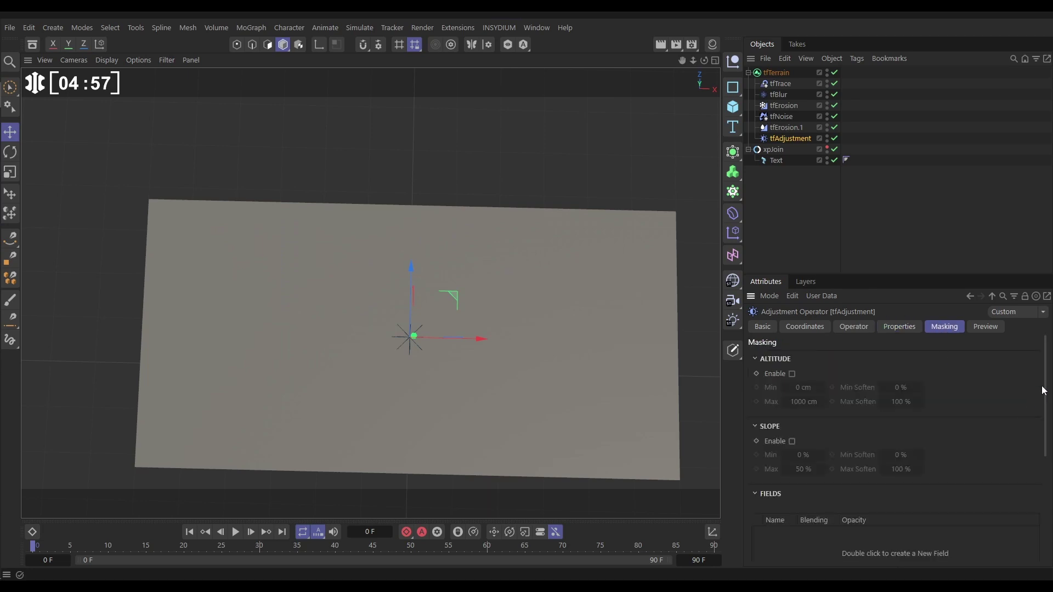
pyautogui.moveTo(1044, 390); pyautogui.dragTo(1044, 431)
pyautogui.click(778, 502)
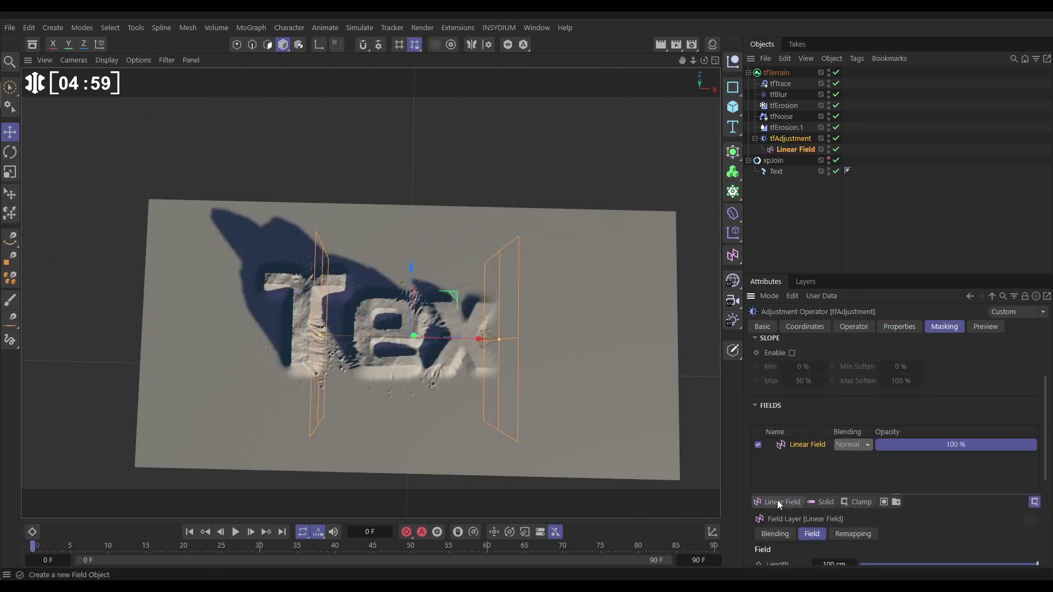
pyautogui.moveTo(474, 339); pyautogui.dragTo(651, 346)
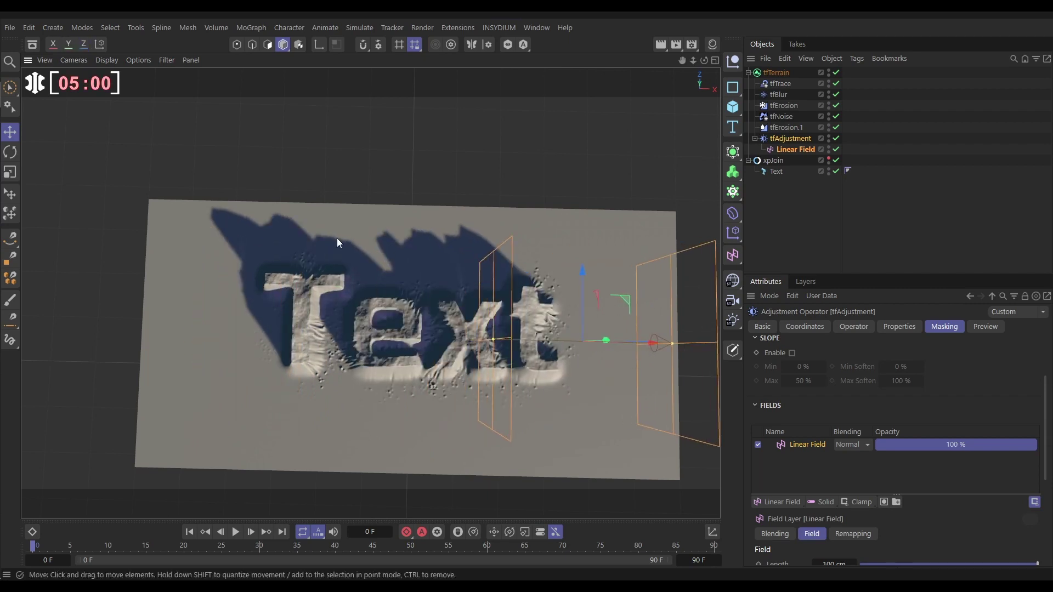
pyautogui.click(781, 73)
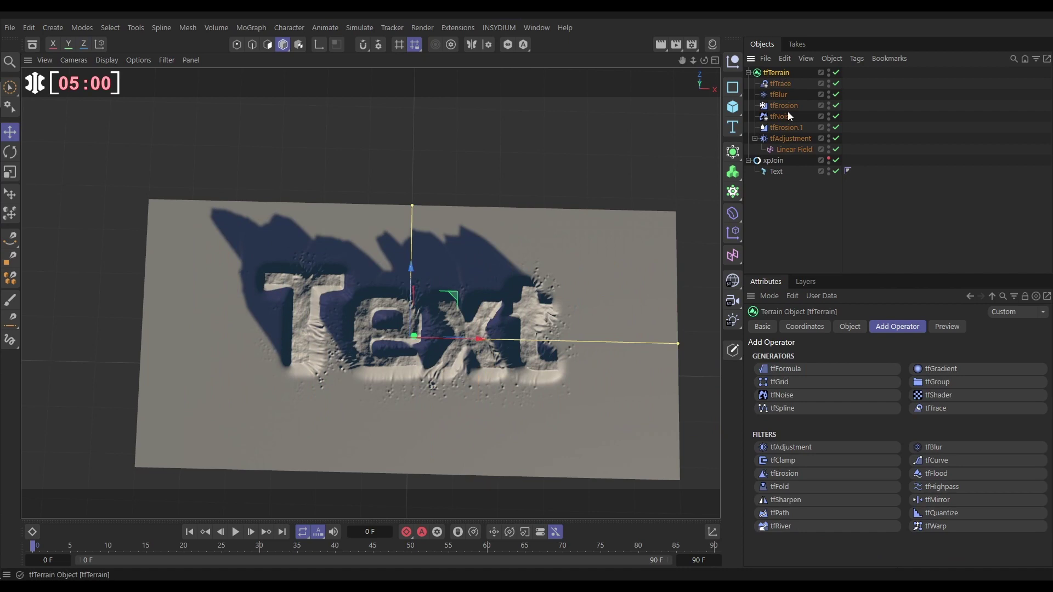
# Add a tfNoise.1 operator using Wavy Turbulence noise with 12 octaves.
pyautogui.click(782, 396)
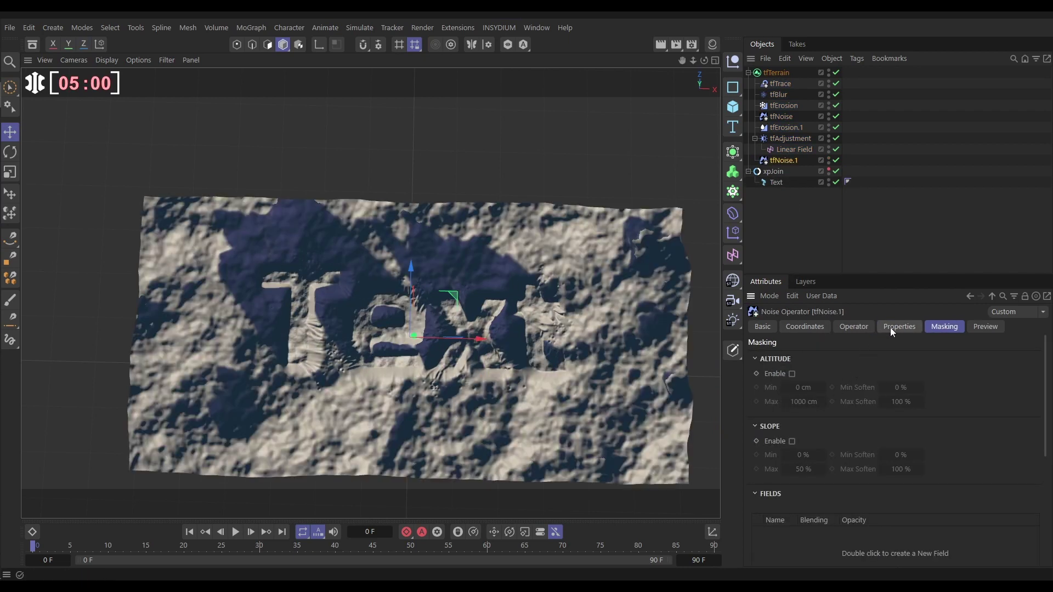
pyautogui.click(891, 328)
pyautogui.click(840, 357)
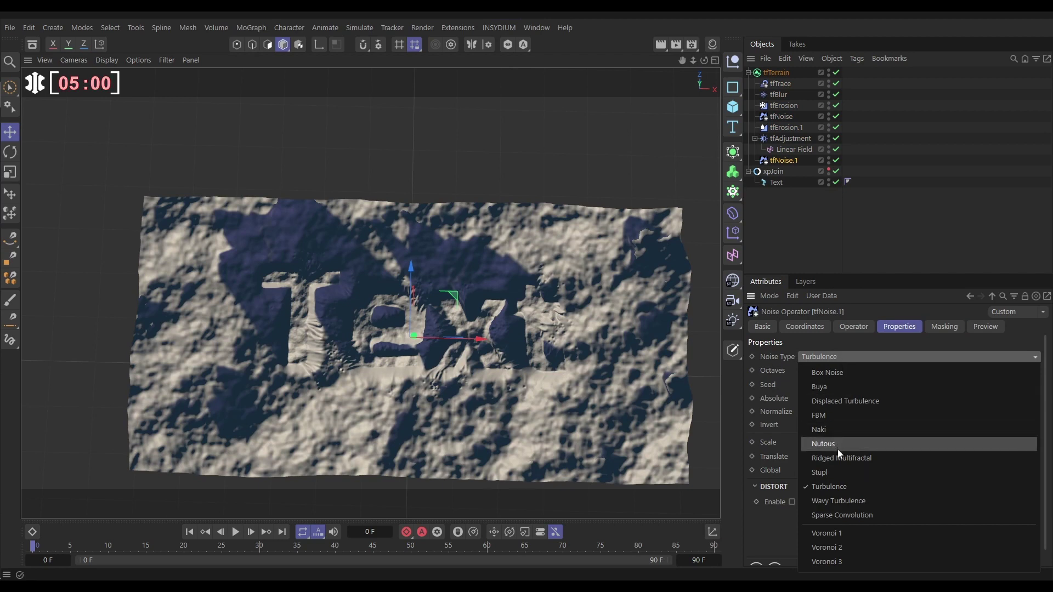
pyautogui.click(839, 500)
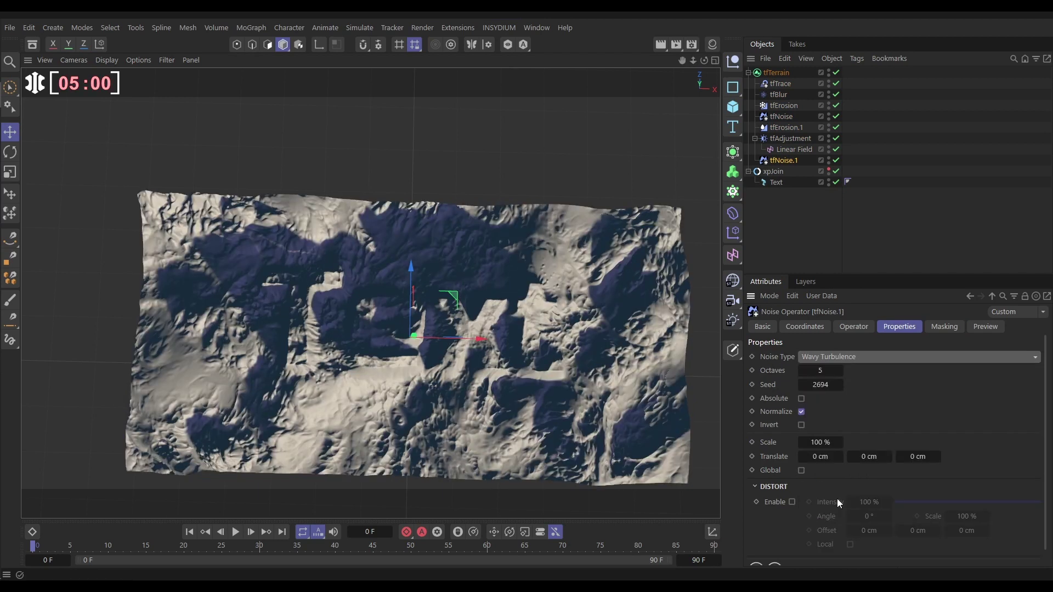
pyautogui.click(820, 370)
pyautogui.write('12')
pyautogui.press('Return')
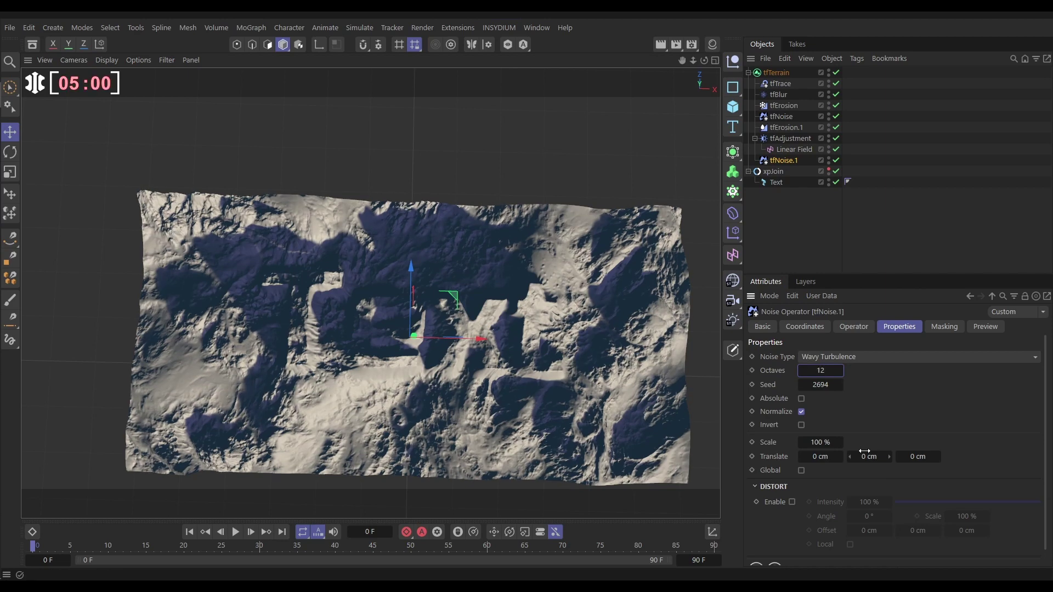
# Set the tfNoise.1 operator's Gain to 20 cm.
pyautogui.click(847, 328)
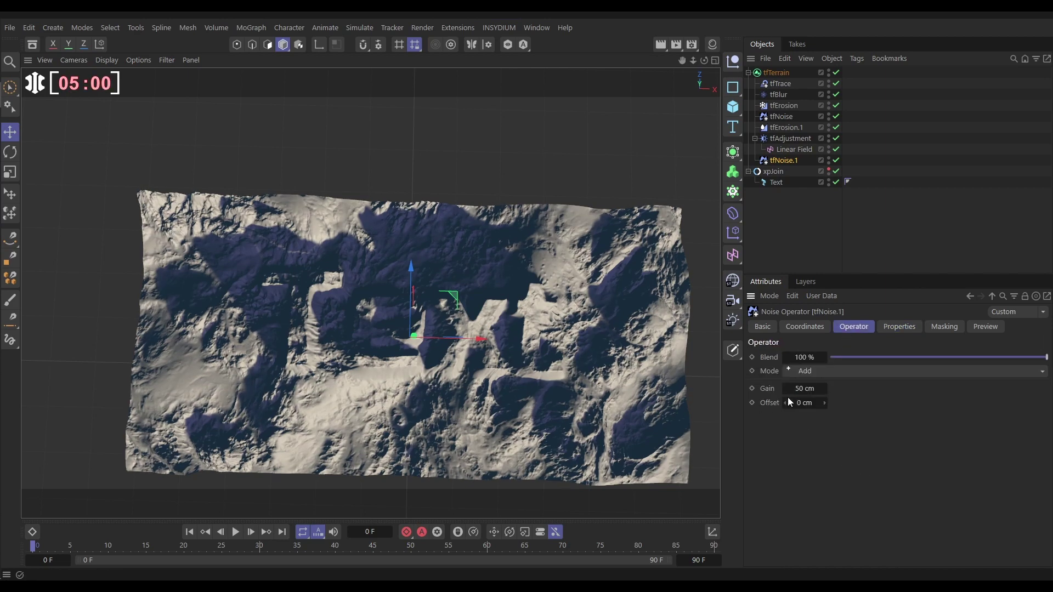
pyautogui.click(802, 390)
pyautogui.write('20')
pyautogui.press('Return')
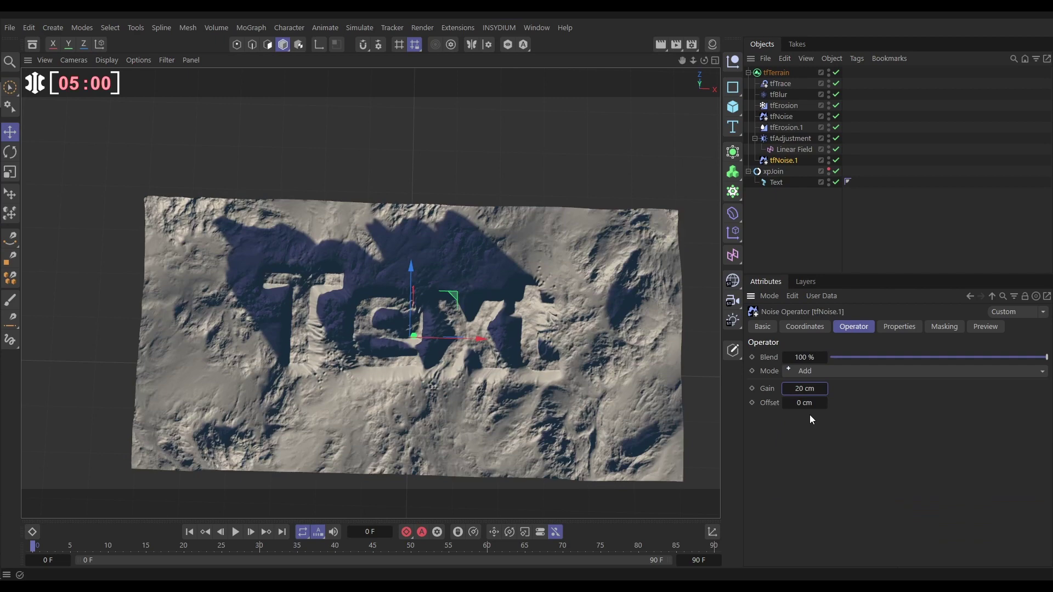
pyautogui.click(793, 150)
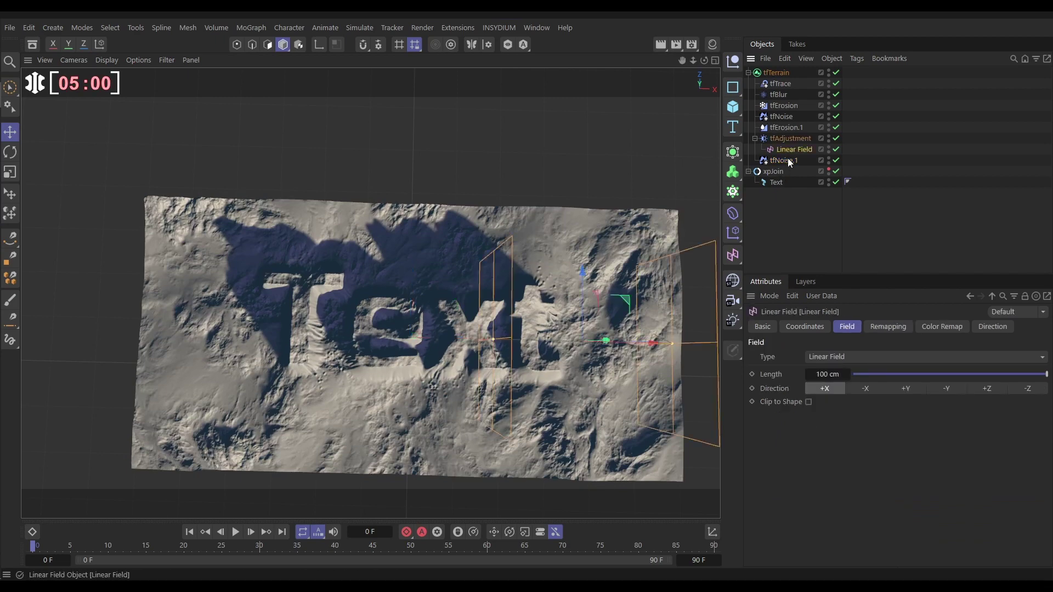
# Shift the Linear Field left across the terrain and change the text string to 'Mount'.
pyautogui.keyDown('alt'); pyautogui.moveTo(466, 360); pyautogui.dragTo(472, 329); pyautogui.keyUp('alt')
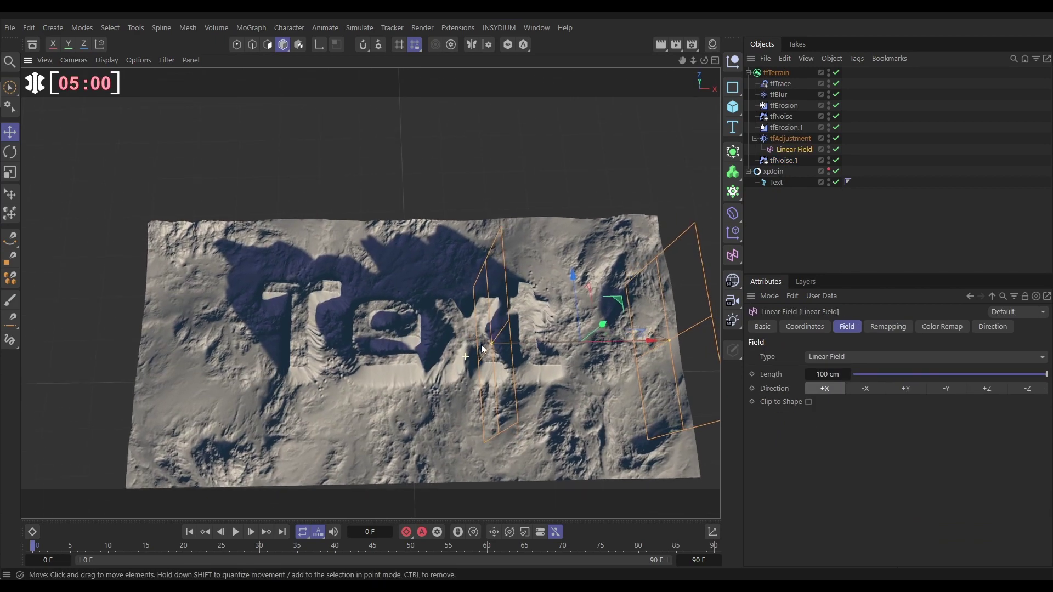
pyautogui.moveTo(647, 344); pyautogui.dragTo(564, 416)
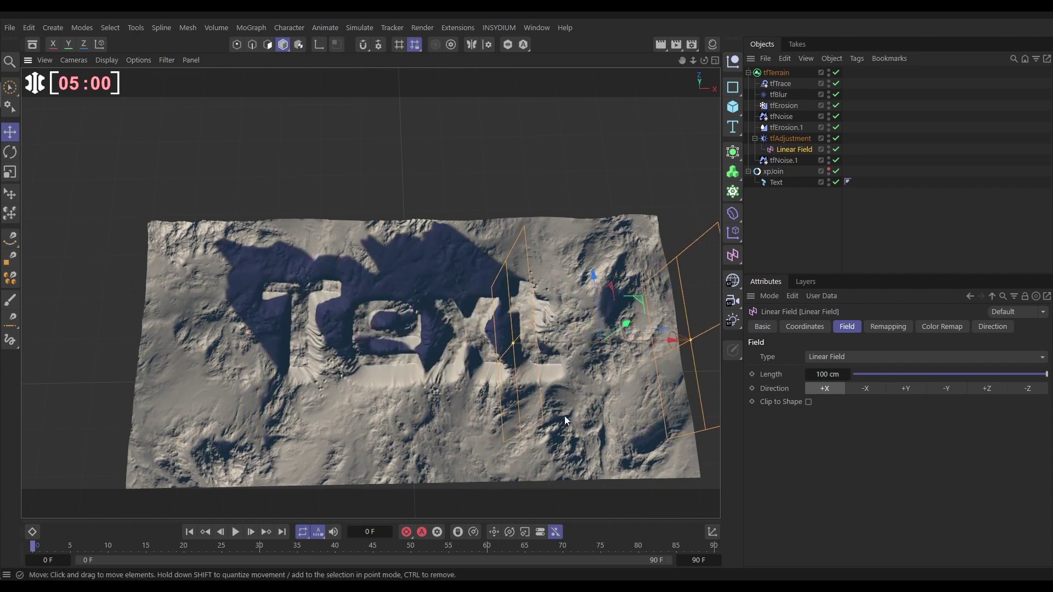
pyautogui.click(778, 182)
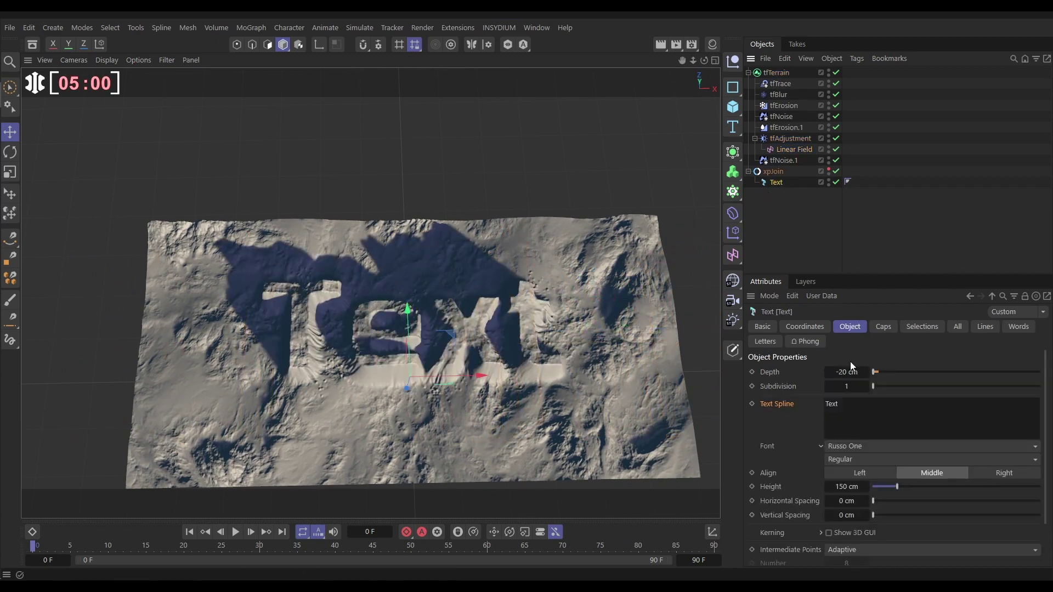
pyautogui.moveTo(846, 408); pyautogui.dragTo(807, 406)
pyautogui.write('Mount')
pyautogui.click(778, 213)
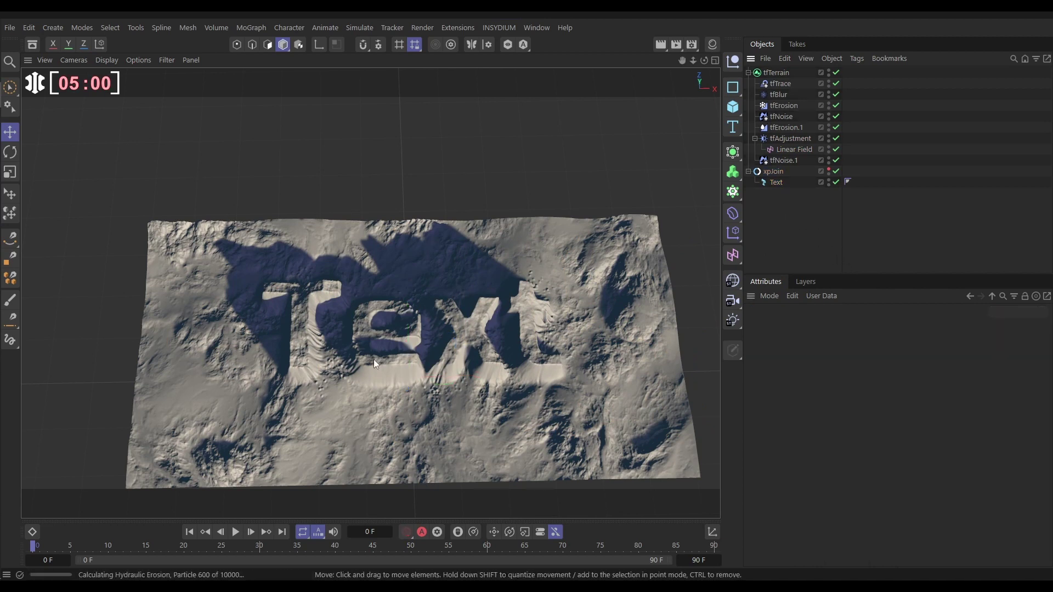
pyautogui.click(790, 149)
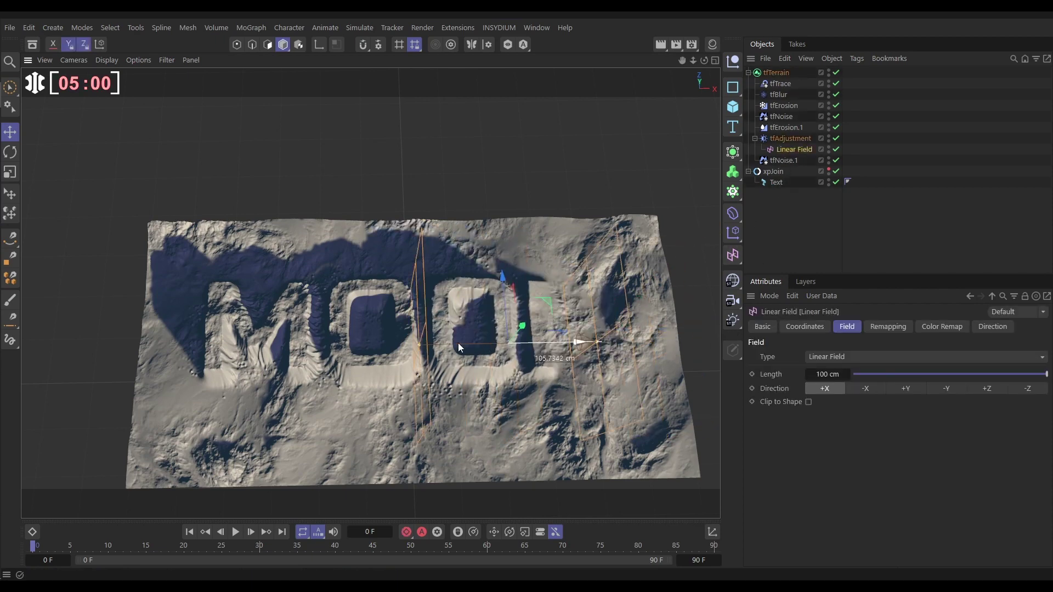